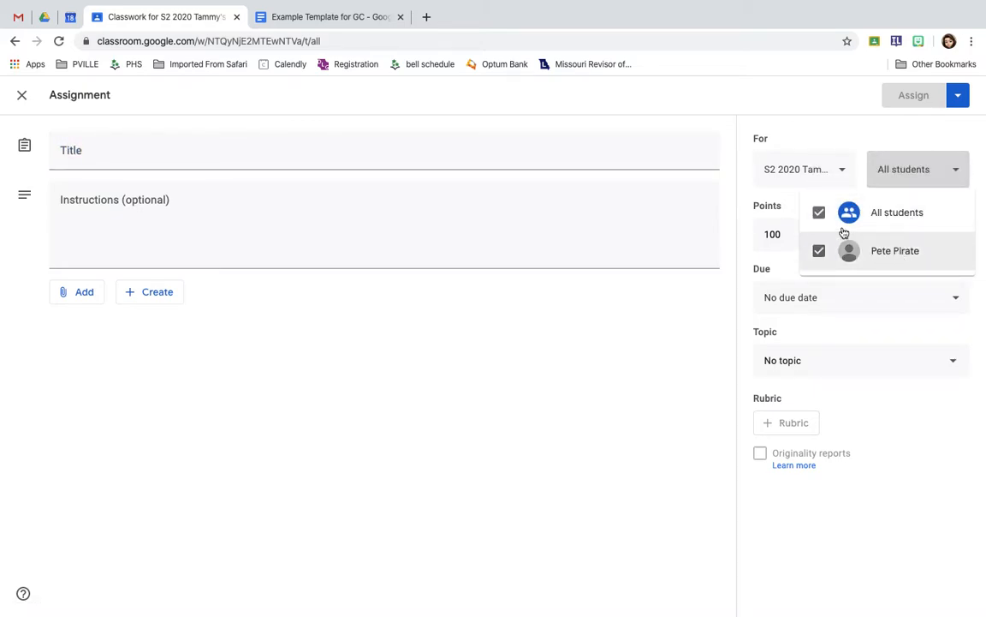
{"action": "left_click", "coordinate": [820, 212]}
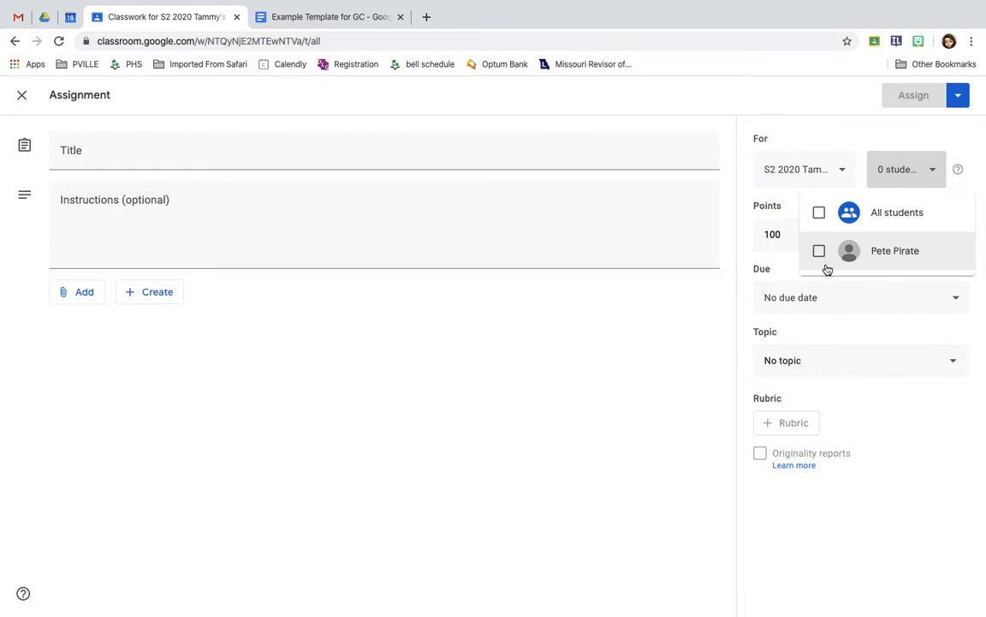
{"action": "left_click", "coordinate": [820, 211]}
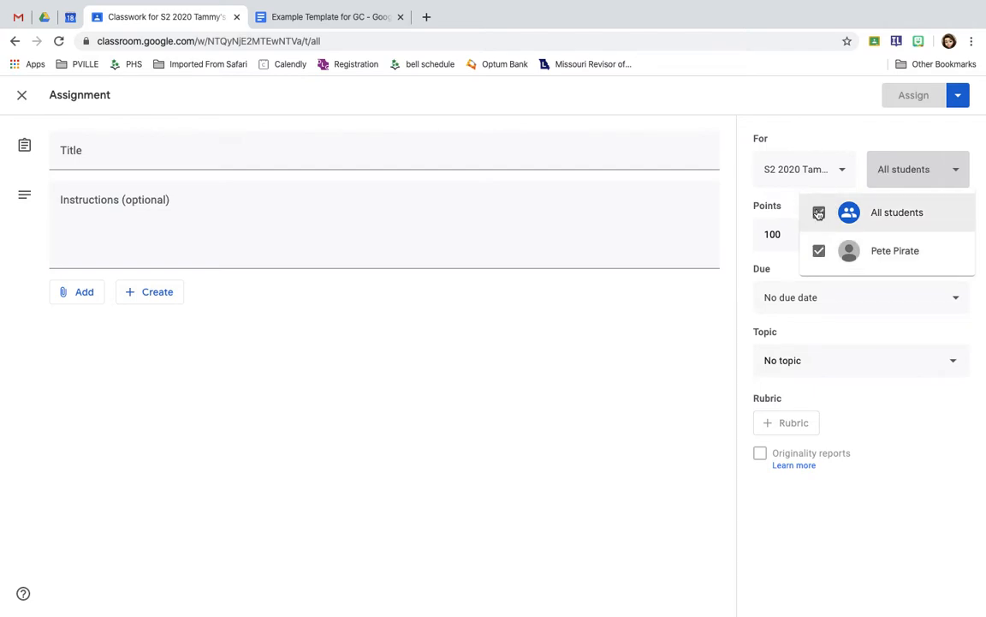
{"action": "left_click", "coordinate": [874, 137]}
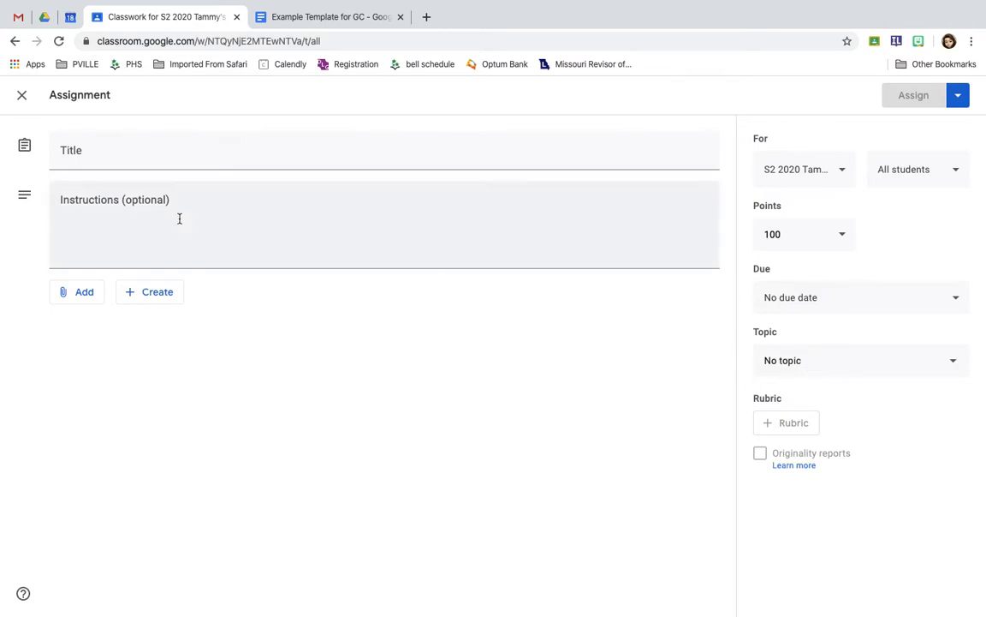
- Title the assignment "Assignment 1" and enter "Prompt or instructions here." as its instructions
{"action": "left_click", "coordinate": [139, 163]}
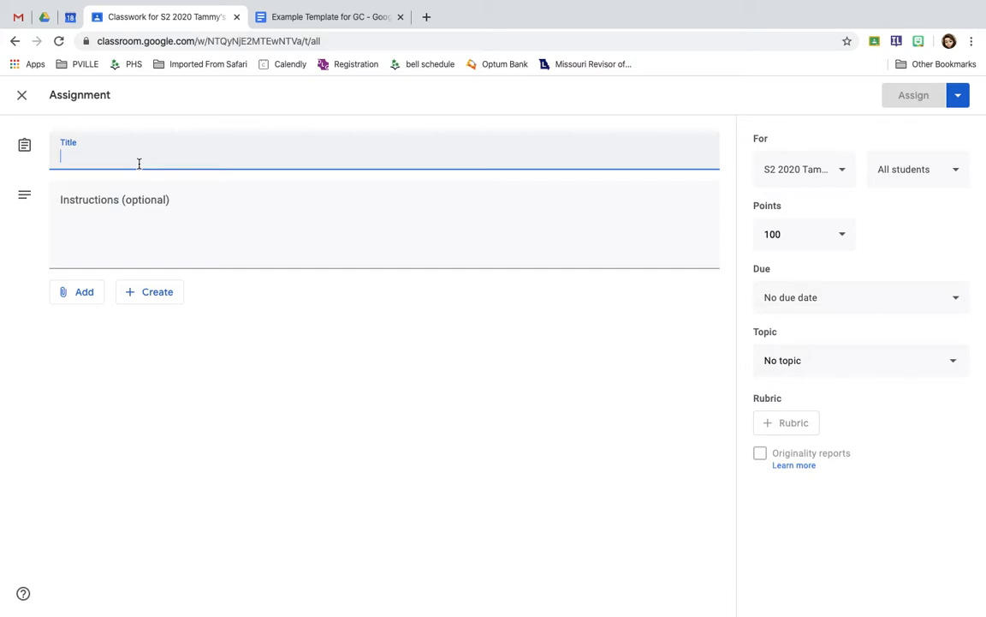
{"action": "type", "text": "Assignment 1"}
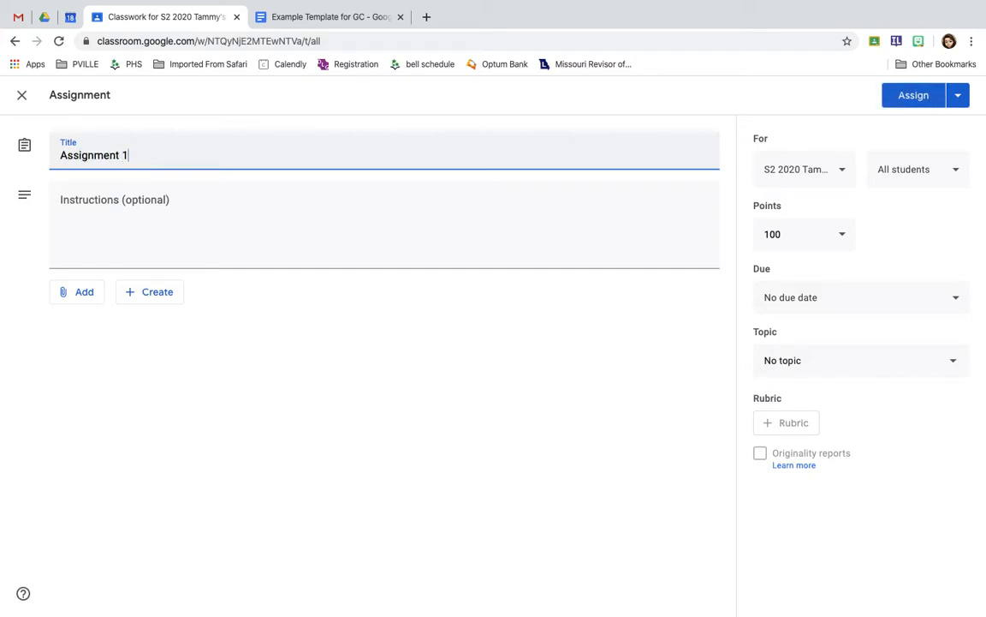
{"action": "left_click", "coordinate": [184, 229]}
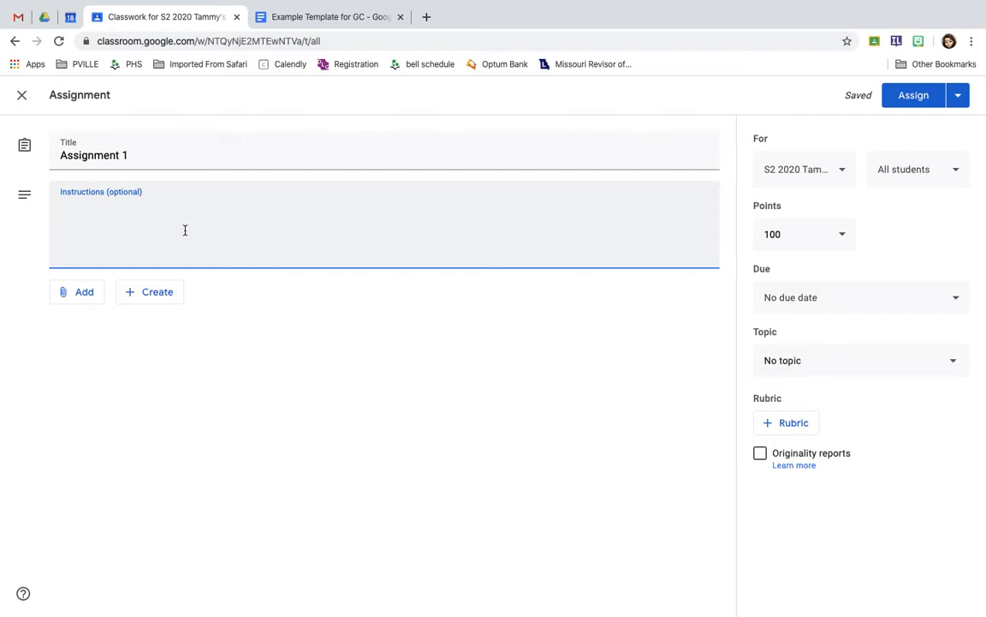
{"action": "type", "text": "Prompt or instructions here."}
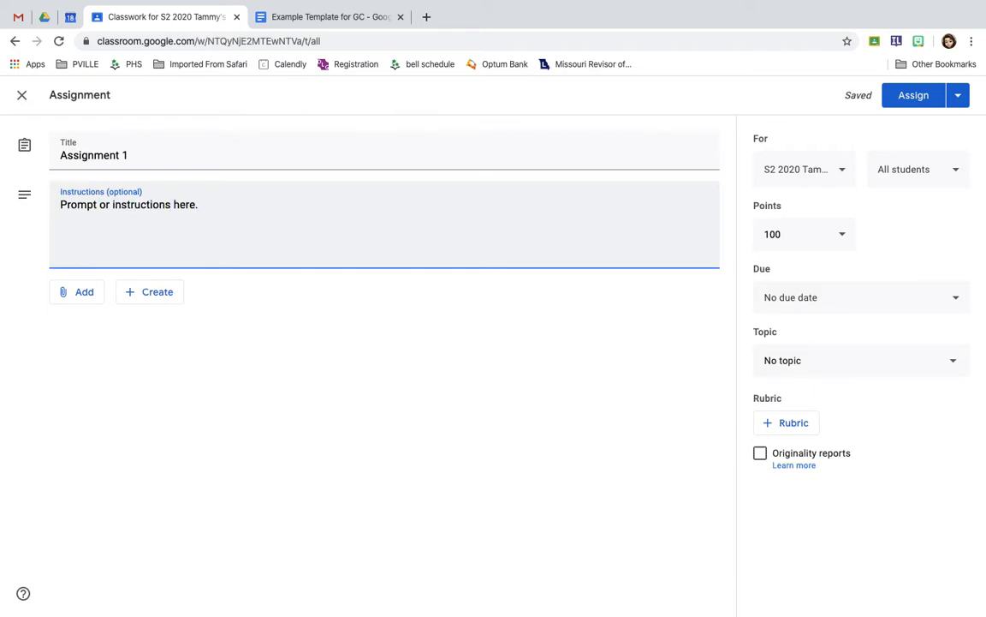
{"action": "left_click", "coordinate": [80, 298]}
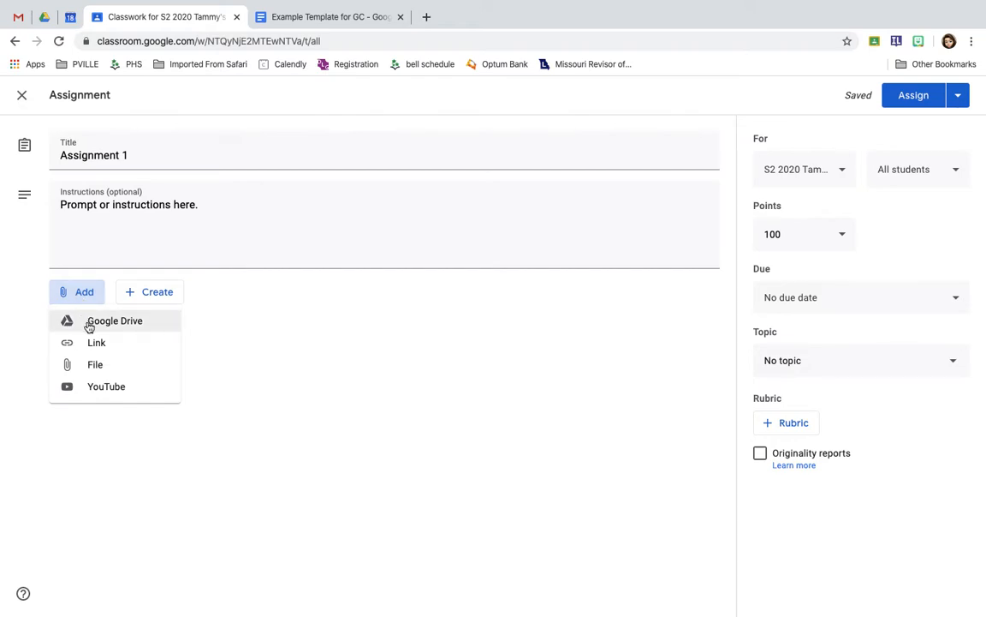
{"action": "left_click", "coordinate": [251, 302]}
{"action": "left_click", "coordinate": [169, 296]}
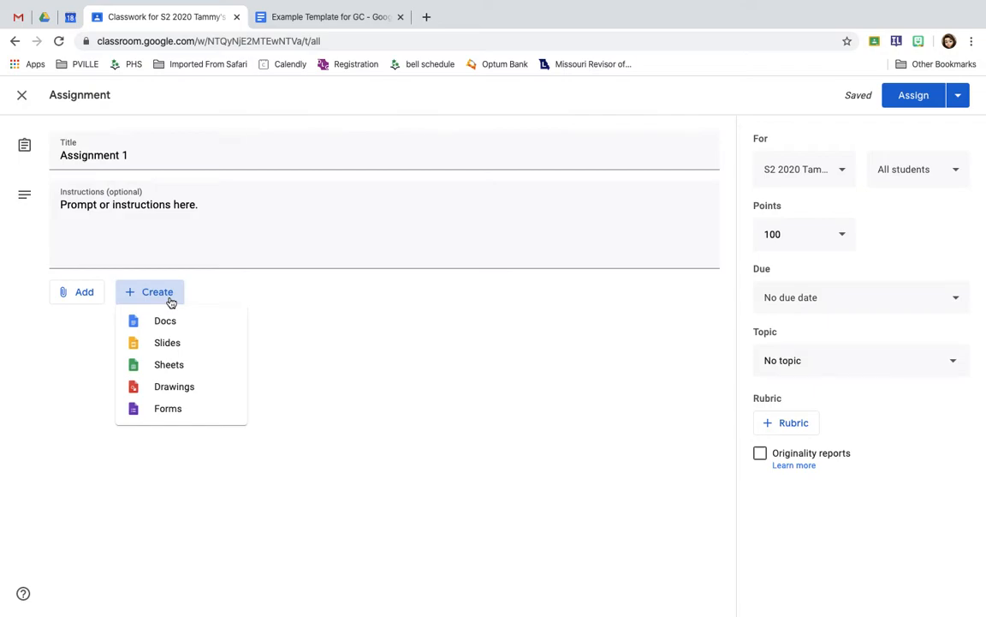
{"action": "left_click", "coordinate": [110, 312]}
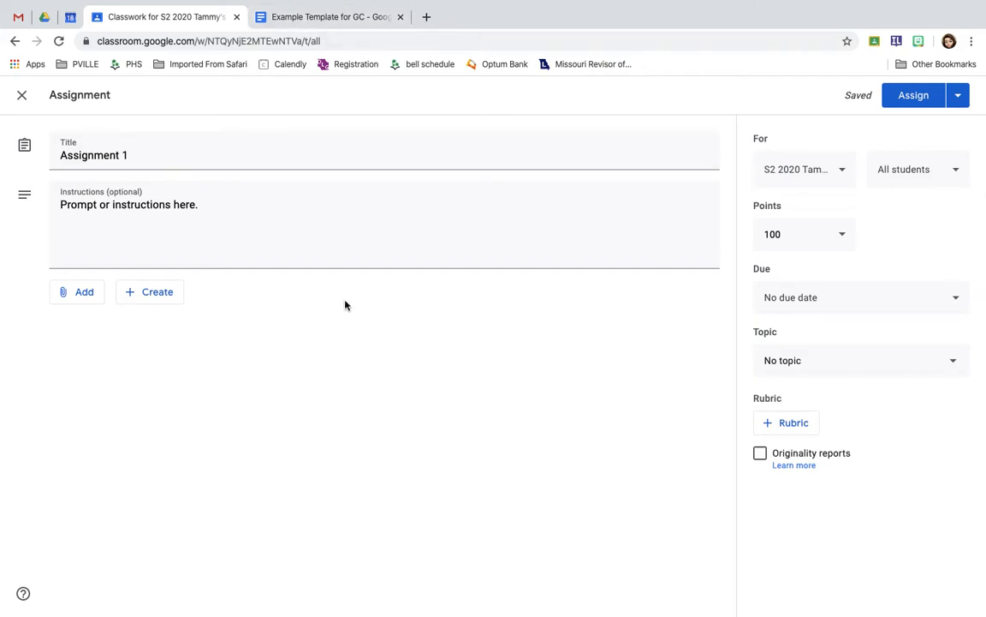
{"action": "left_click", "coordinate": [204, 205]}
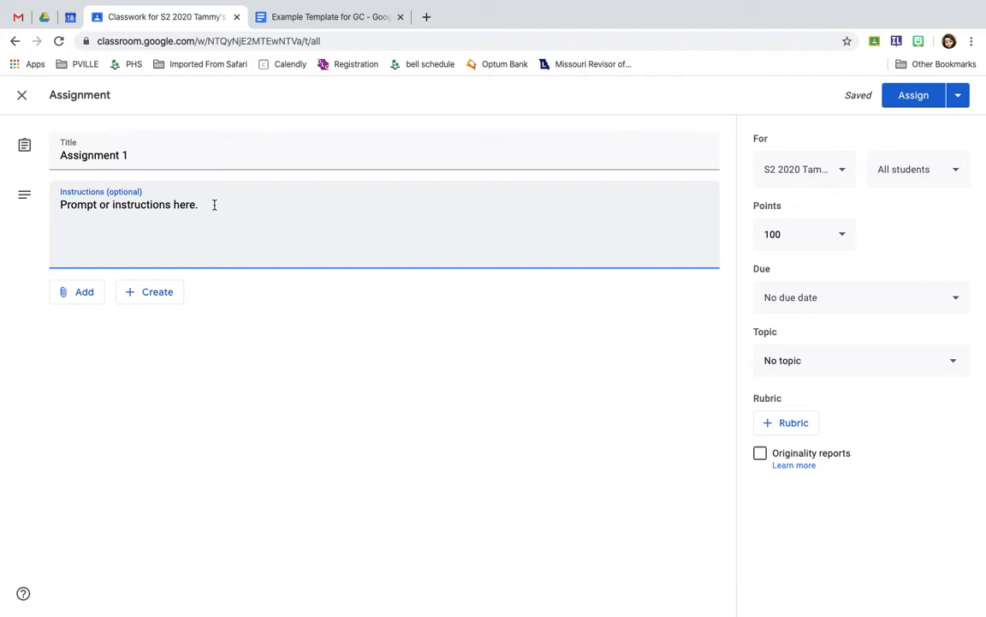
{"action": "left_click", "coordinate": [88, 295]}
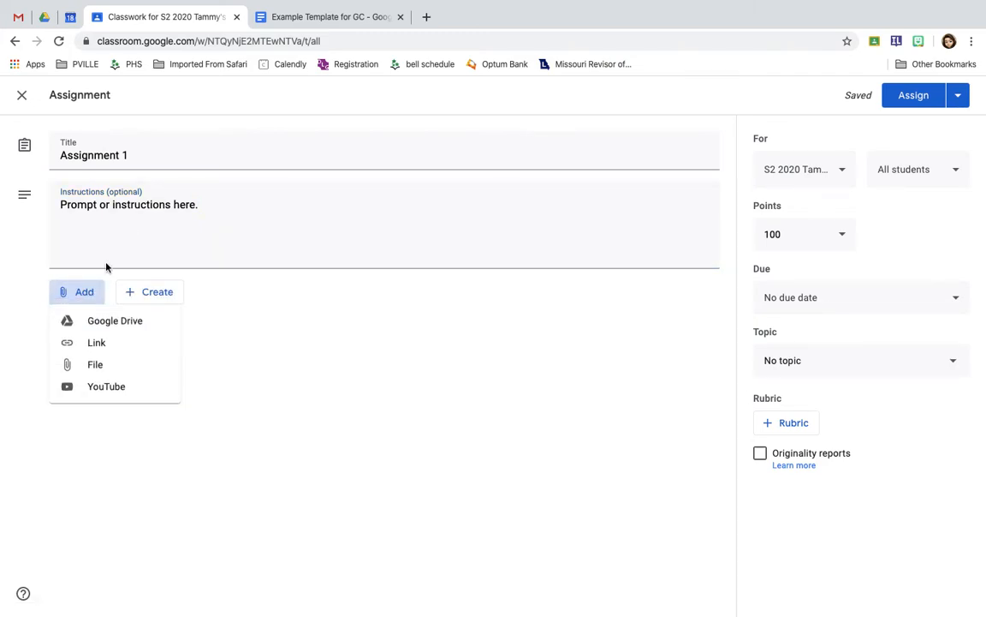
- Switch to the Example Template for GC document and add five blank lines inside the box for student response
{"action": "left_click", "coordinate": [327, 18]}
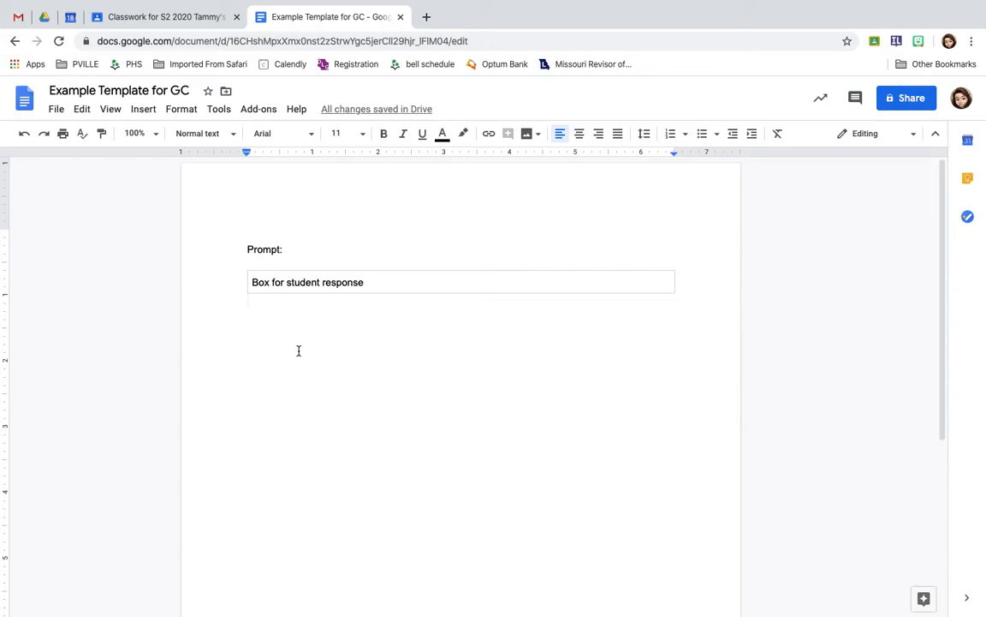
{"action": "left_click_drag", "start_coordinate": [296, 249], "coordinate": [240, 249]}
{"action": "left_click", "coordinate": [280, 282]}
{"action": "left_click", "coordinate": [387, 284]}
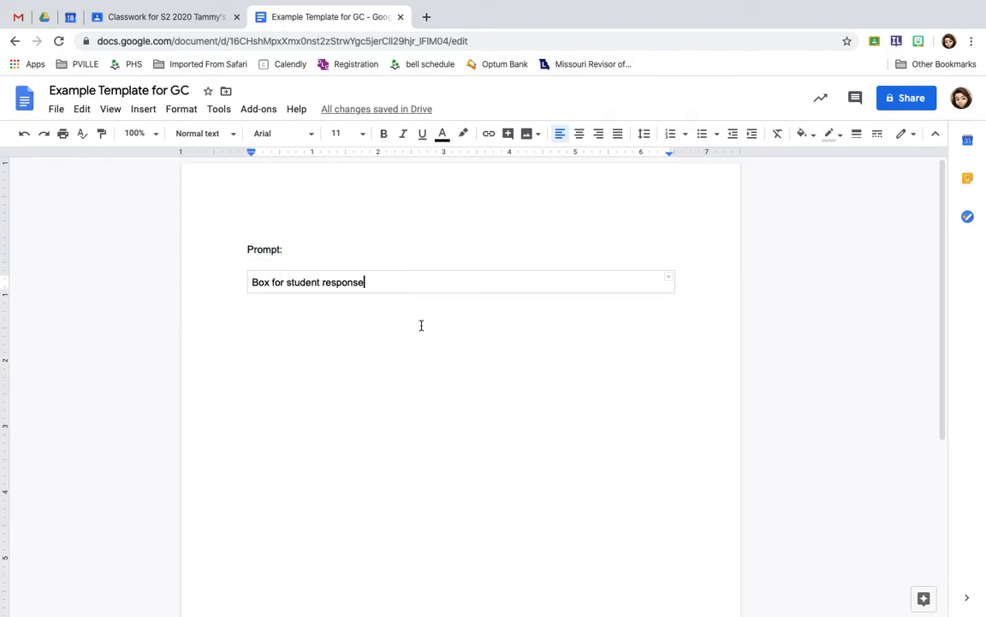
{"action": "key", "text": "Return"}
{"action": "key", "text": "Return"}
{"action": "key", "text": "Return"}
{"action": "key", "text": "Return"}
{"action": "key", "text": "Return"}
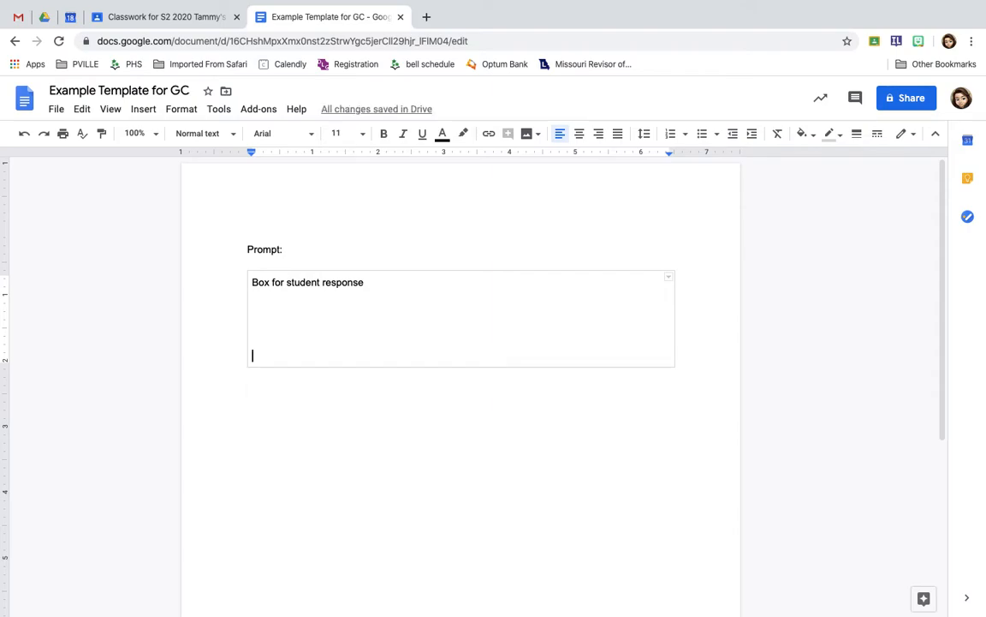
{"action": "left_click", "coordinate": [319, 411]}
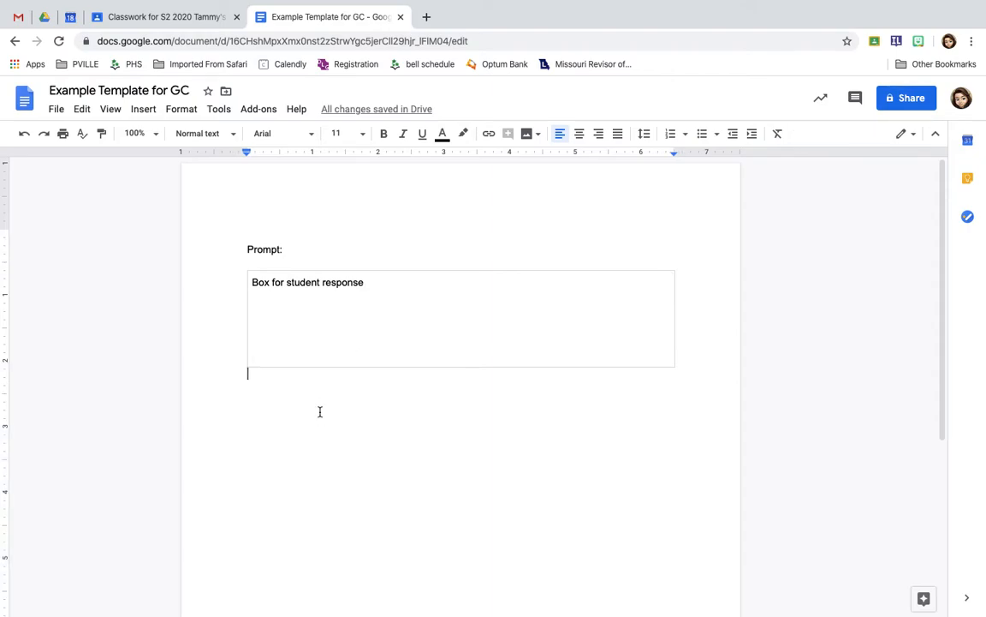
- Delete most of the blank lines below the text in the box for student response
{"action": "left_click", "coordinate": [304, 354]}
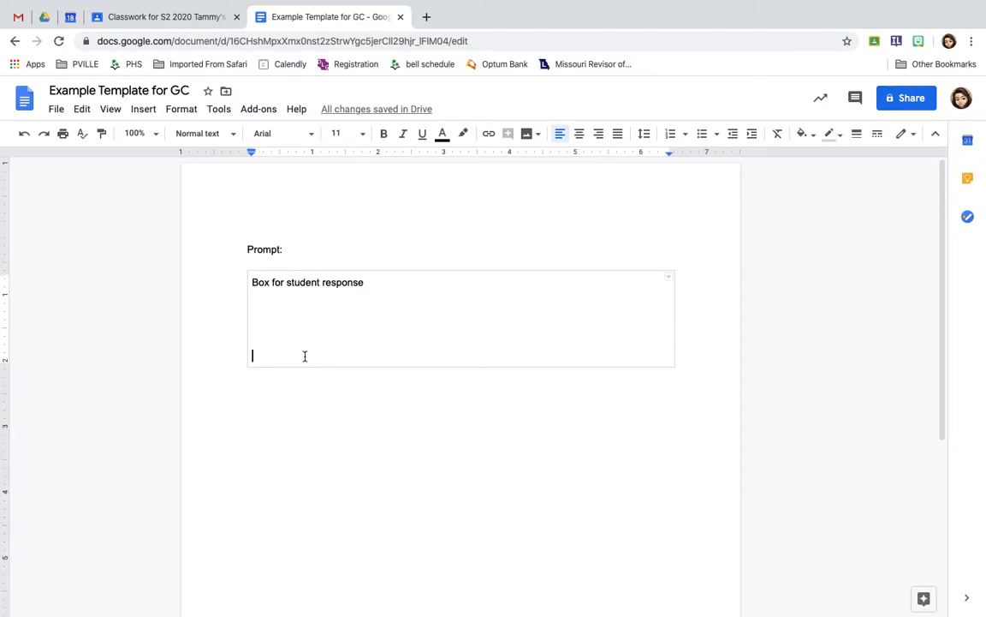
{"action": "left_click_drag", "start_coordinate": [304, 354], "coordinate": [264, 304]}
{"action": "key", "text": "BackSpace"}
- Add the line "Writing Prompt or question:" below the student response box and insert a 1 x 1 table under it
{"action": "left_click", "coordinate": [275, 376]}
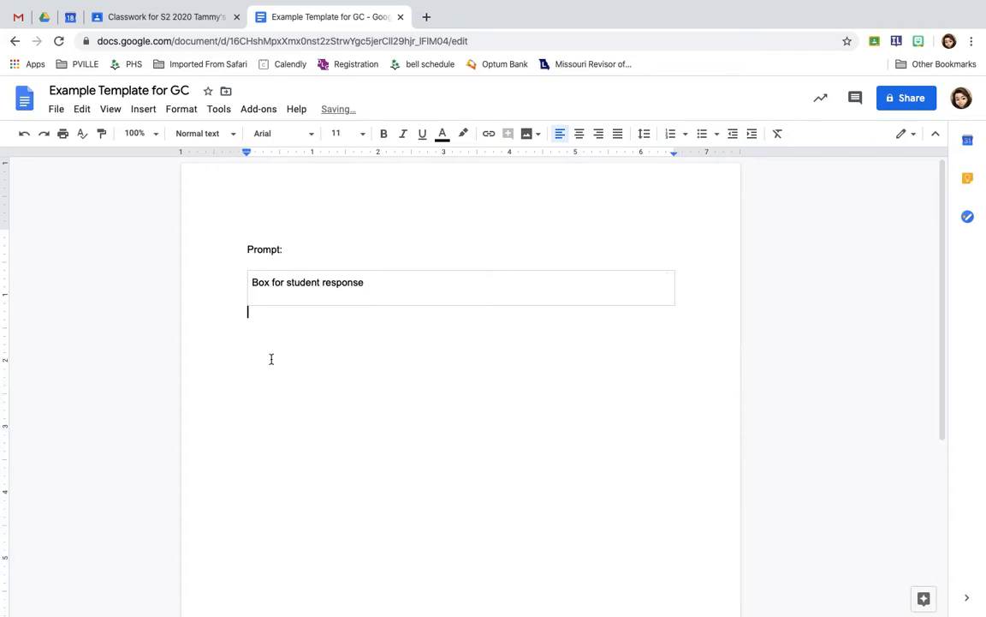
{"action": "type", "text": "Writing Prompt or question:"}
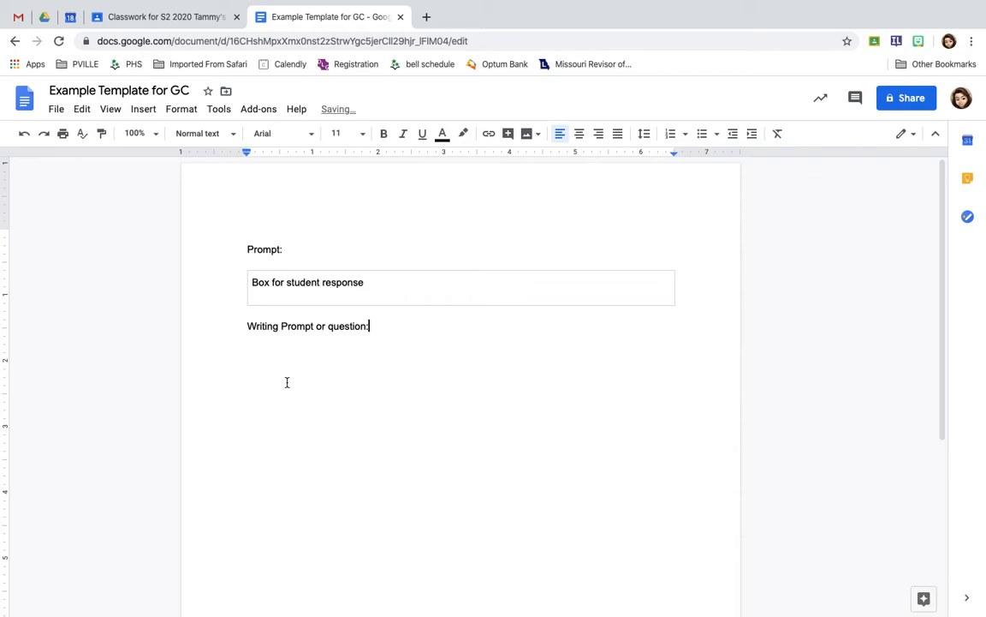
{"action": "key", "text": "Return"}
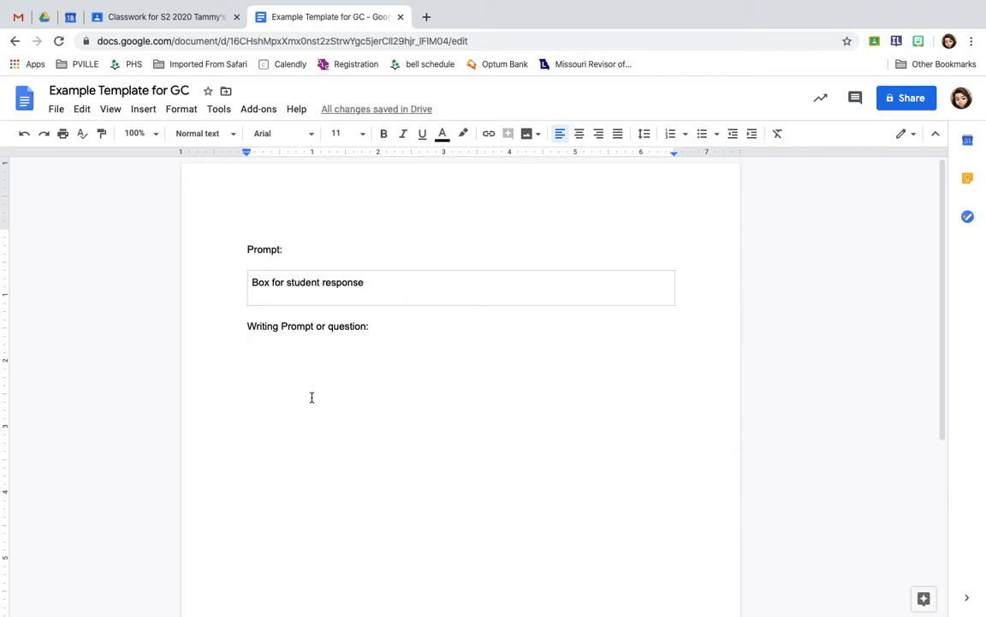
{"action": "left_click", "coordinate": [148, 109]}
{"action": "mouse_move", "coordinate": [166, 163]}
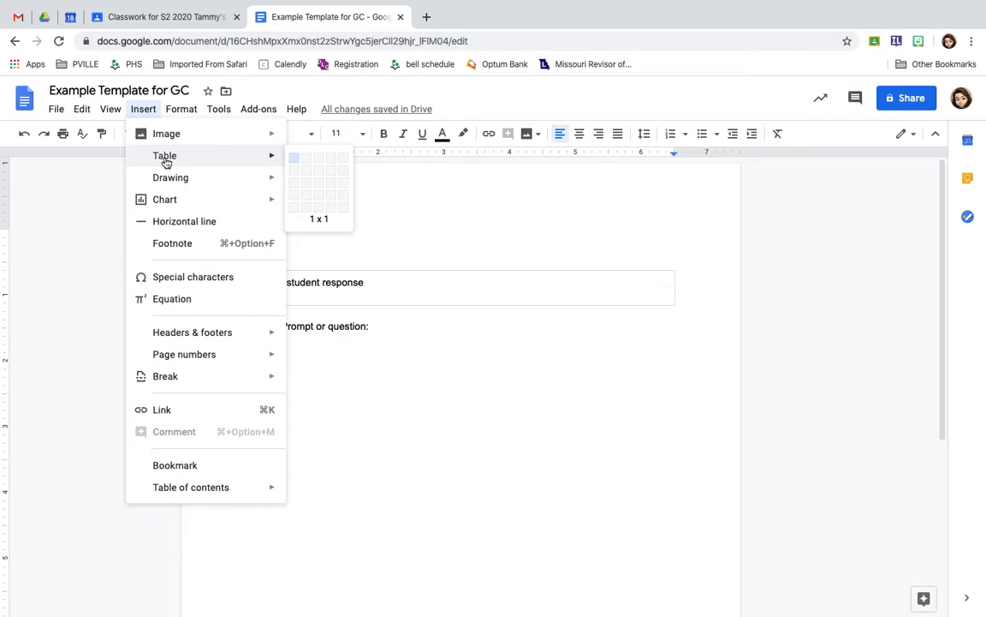
{"action": "left_click", "coordinate": [295, 163]}
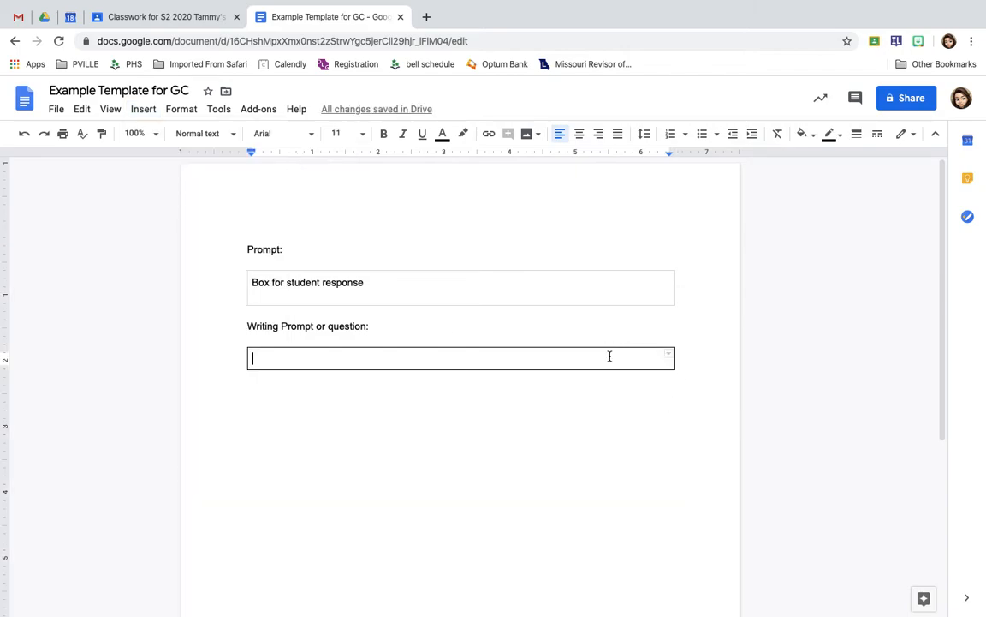
- Change the outer border color of the new one-cell table to gray
{"action": "left_click", "coordinate": [670, 357]}
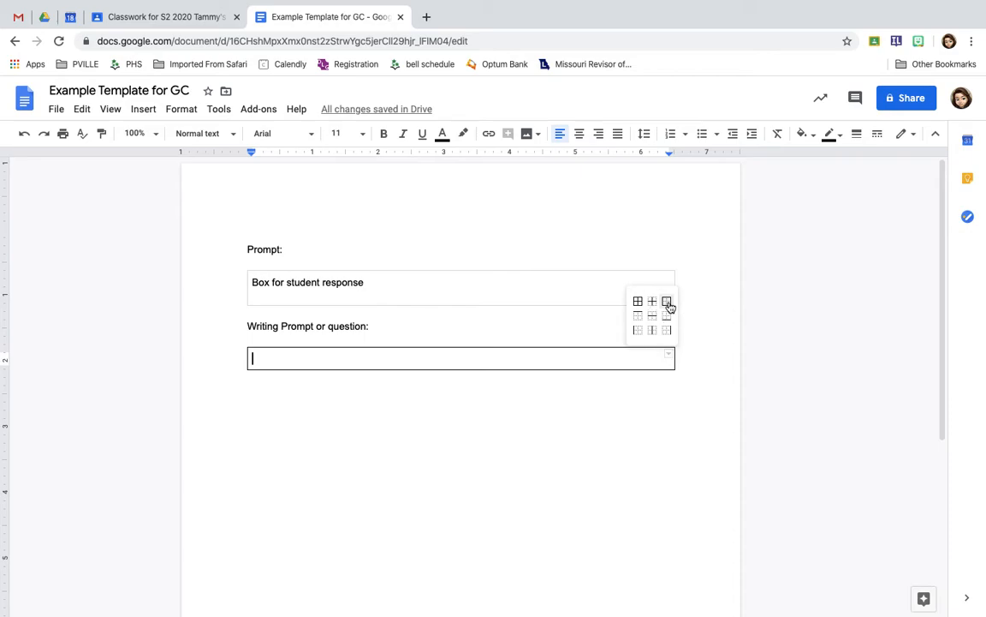
{"action": "left_click", "coordinate": [667, 301]}
{"action": "left_click", "coordinate": [230, 134]}
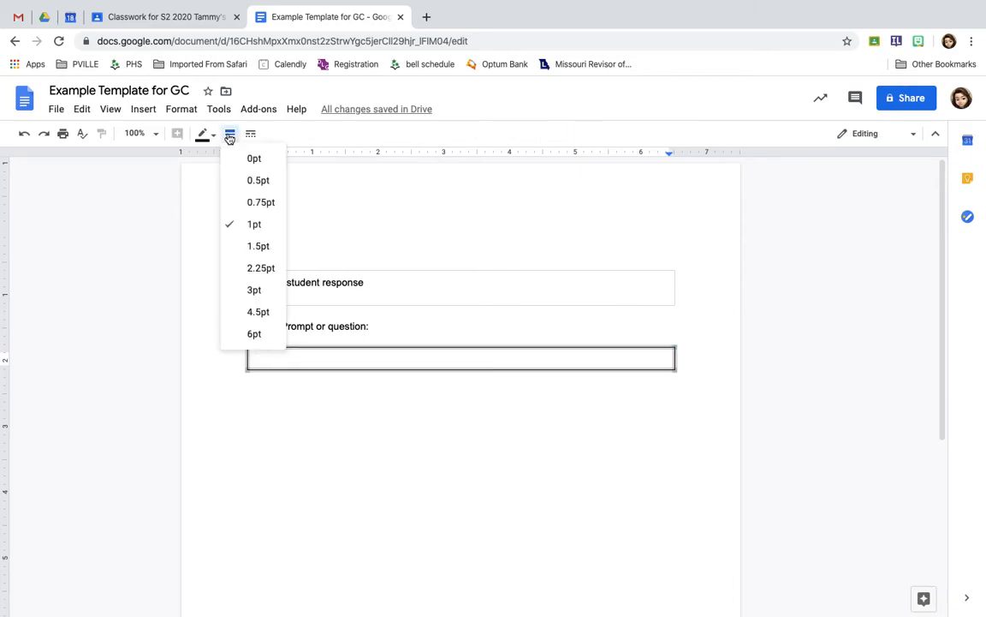
{"action": "left_click", "coordinate": [212, 135]}
{"action": "left_click", "coordinate": [271, 158]}
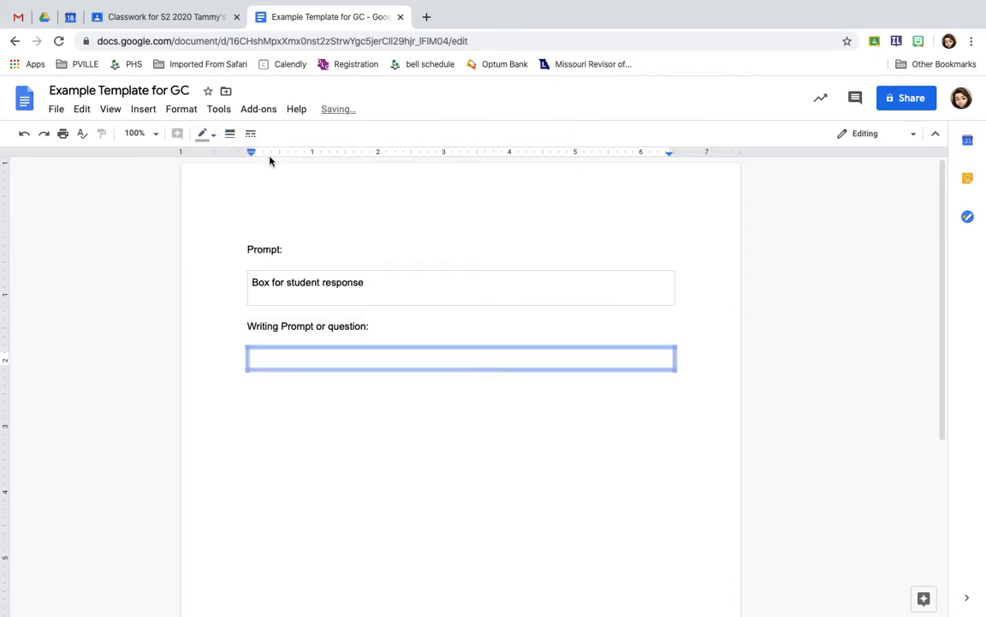
- Set the new table's cell background color to light gray in its table properties
{"action": "left_click", "coordinate": [429, 356]}
{"action": "right_click", "coordinate": [430, 359]}
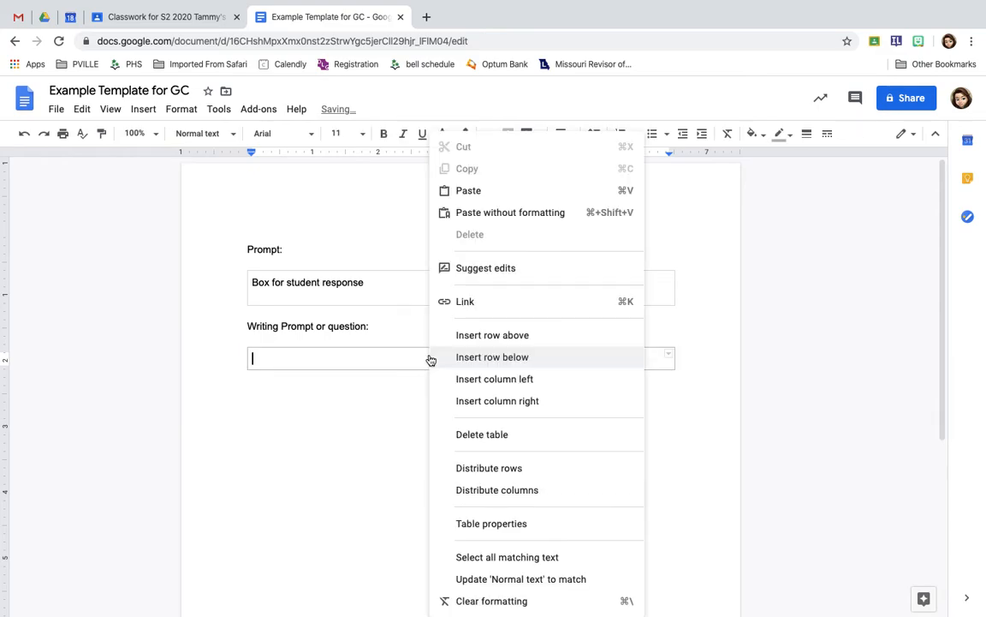
{"action": "left_click", "coordinate": [492, 525]}
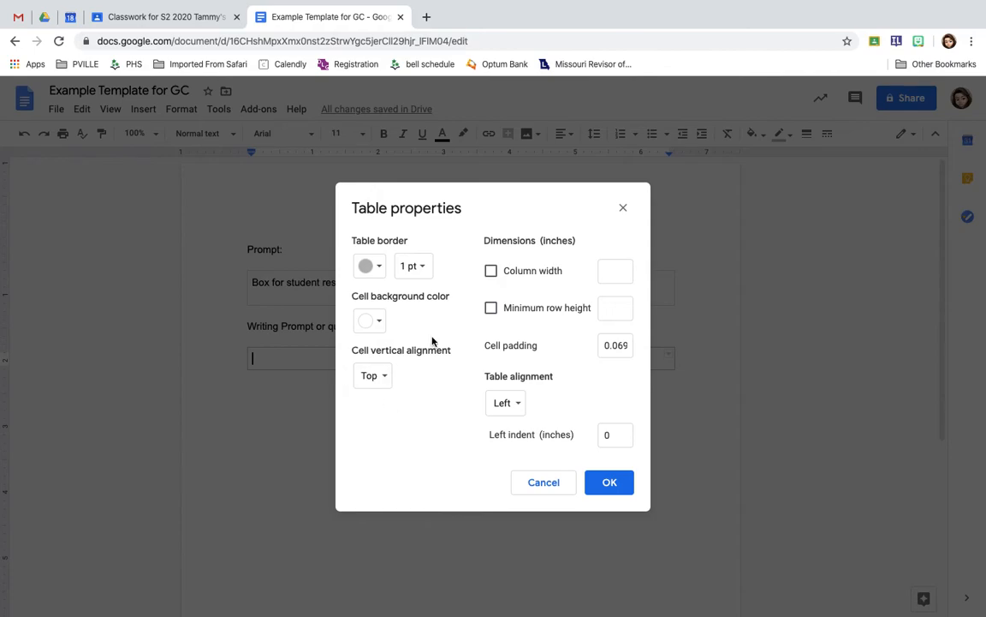
{"action": "left_click", "coordinate": [375, 323]}
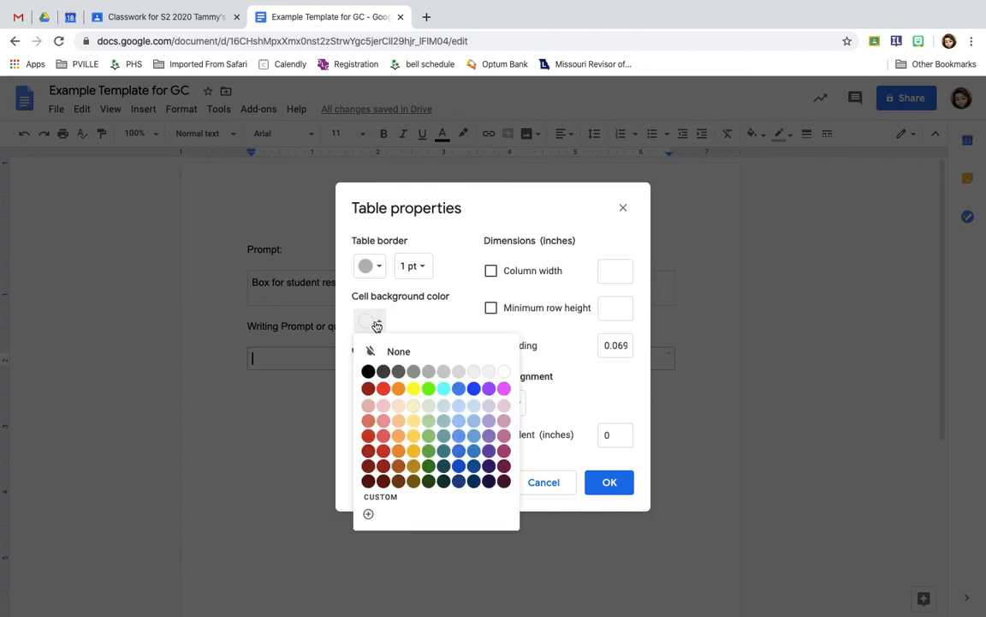
{"action": "left_click", "coordinate": [487, 373]}
{"action": "left_click", "coordinate": [604, 484]}
{"action": "left_click", "coordinate": [411, 454]}
- Set the text inside the shaded response box to blue and its font to Cambria
{"action": "left_click", "coordinate": [367, 366]}
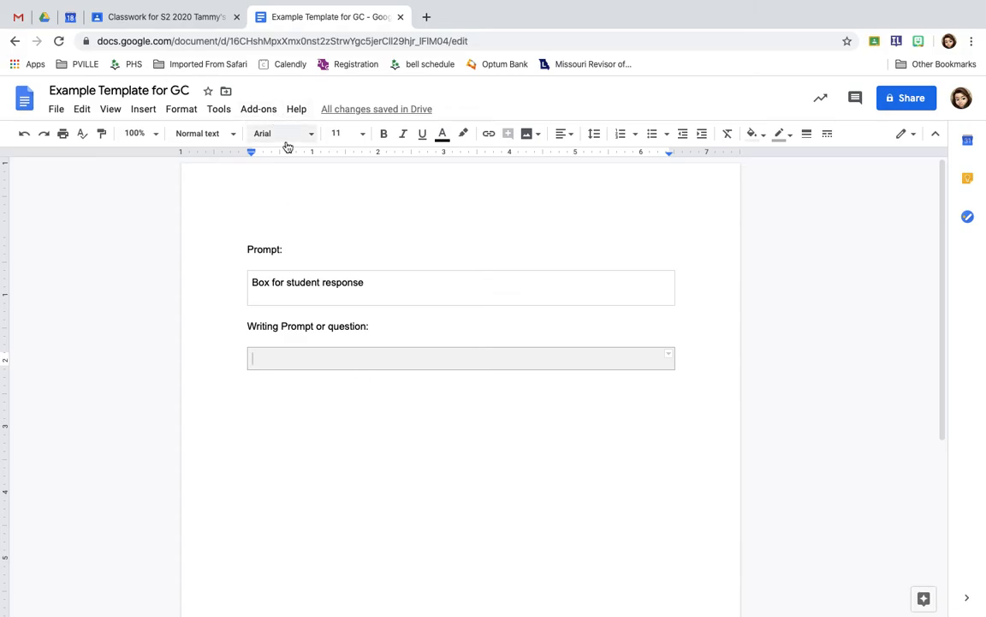
{"action": "left_click", "coordinate": [444, 136]}
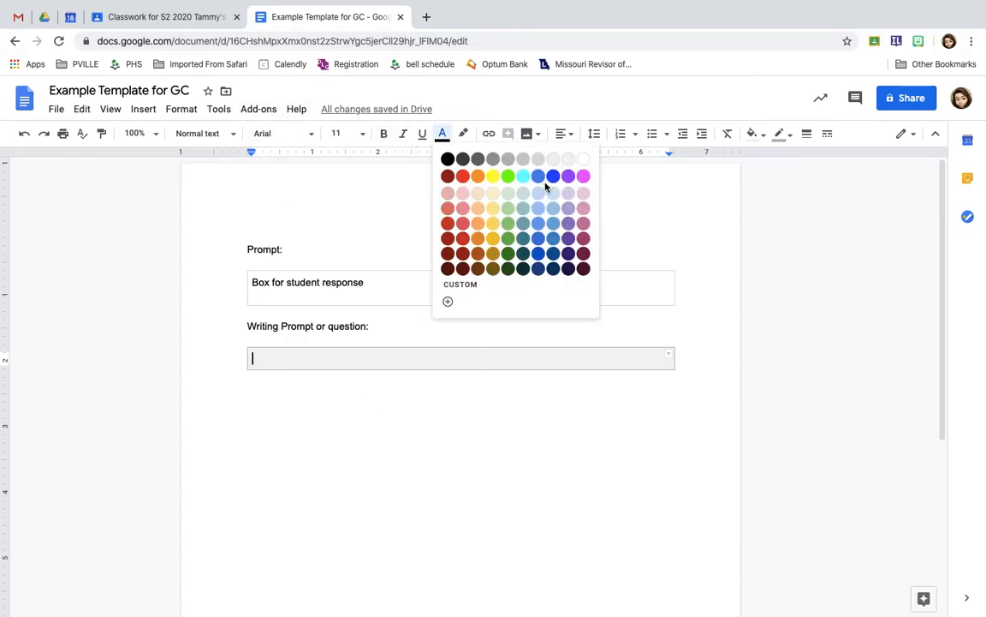
{"action": "left_click", "coordinate": [552, 176]}
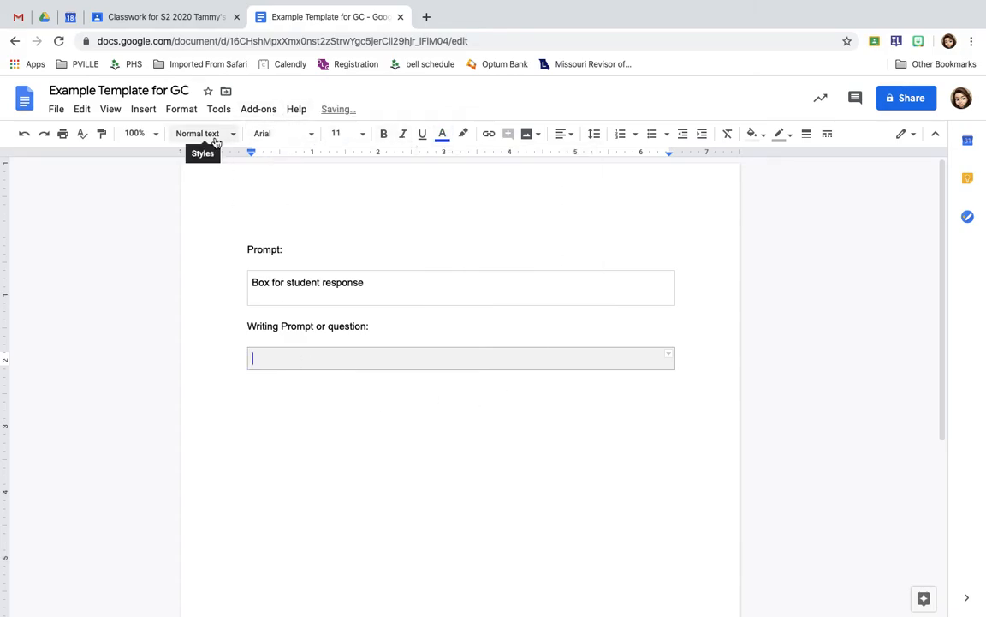
{"action": "left_click", "coordinate": [273, 134]}
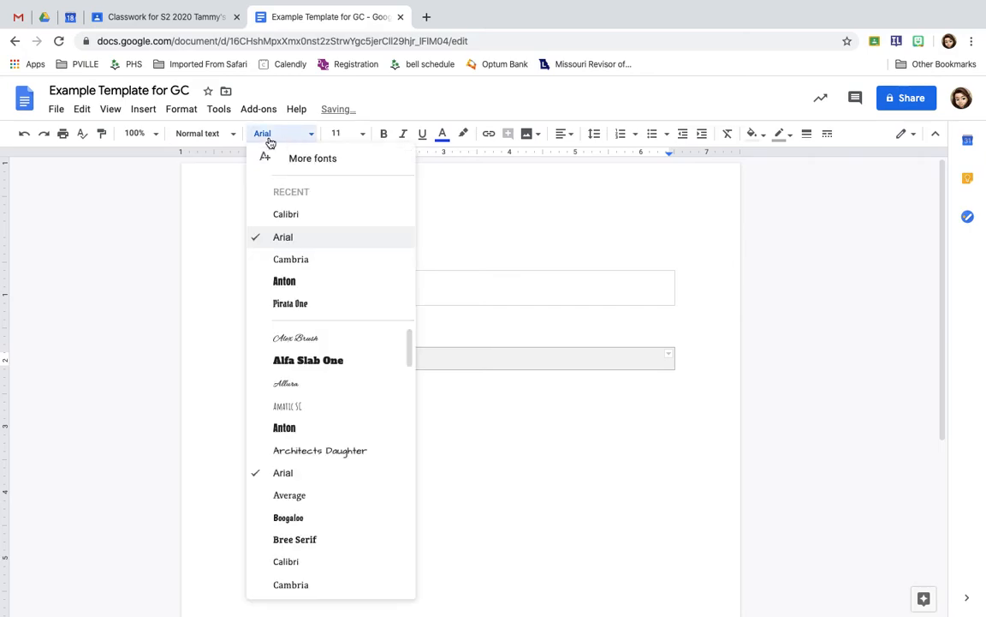
{"action": "left_click", "coordinate": [295, 258]}
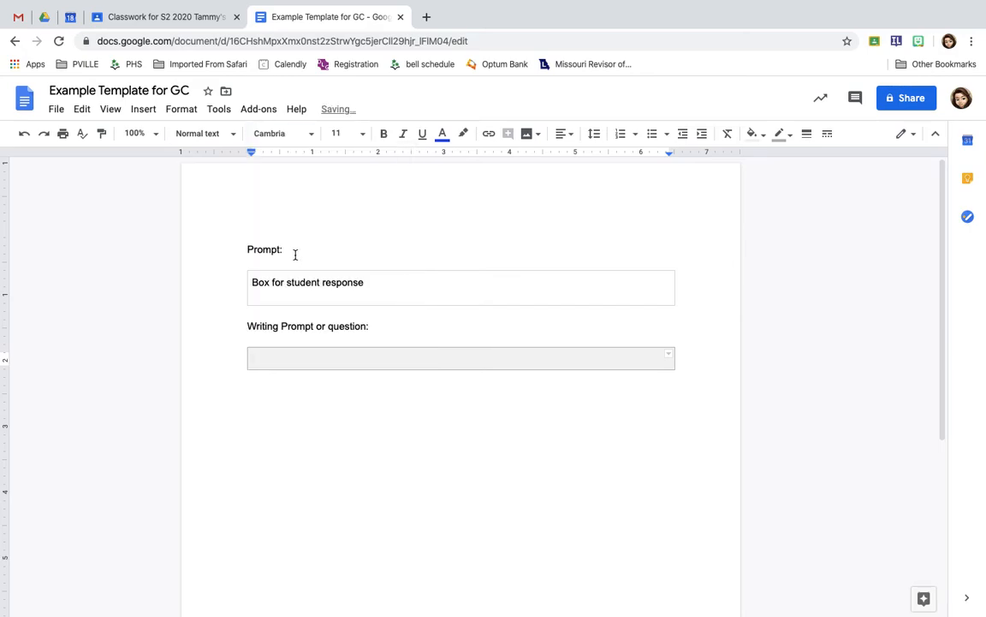
{"action": "left_click", "coordinate": [306, 404]}
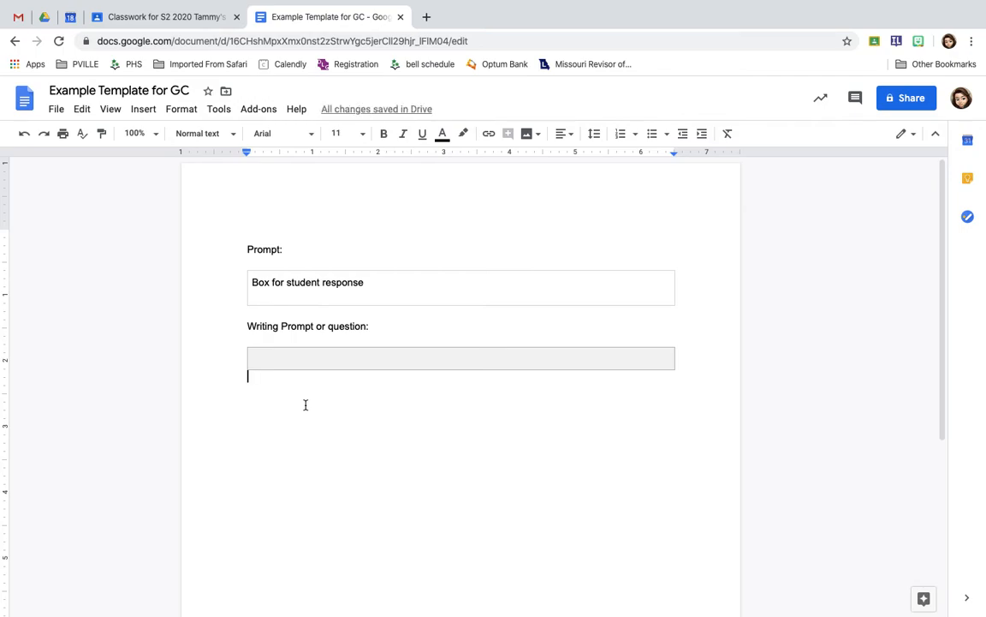
- Switch to Google Classroom and attach Example Template for GC from Google Drive to the assignment, making a copy for each student
{"action": "left_click", "coordinate": [175, 24]}
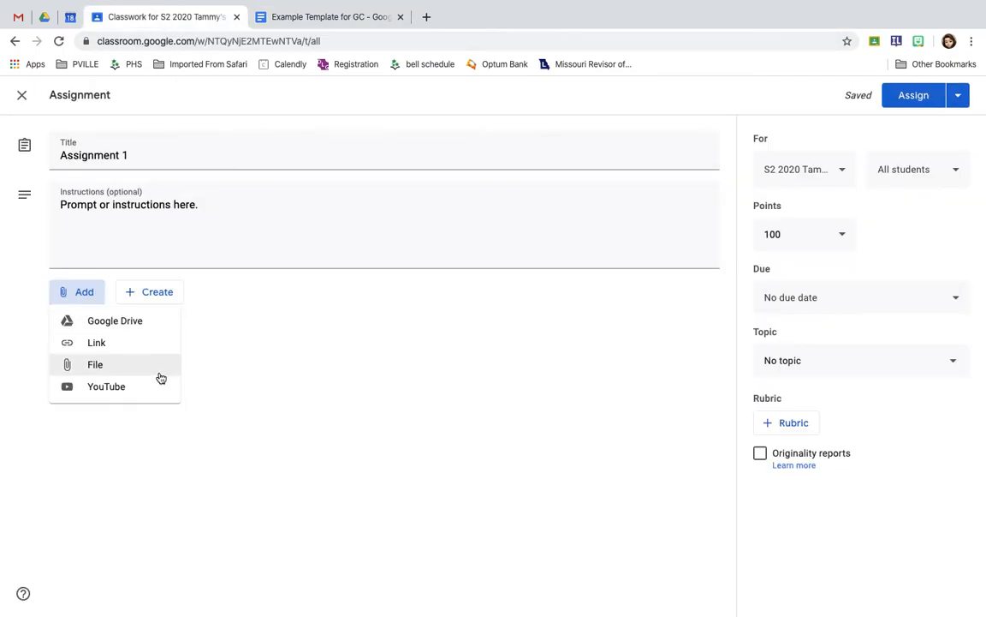
{"action": "left_click", "coordinate": [216, 397]}
{"action": "left_click", "coordinate": [77, 295]}
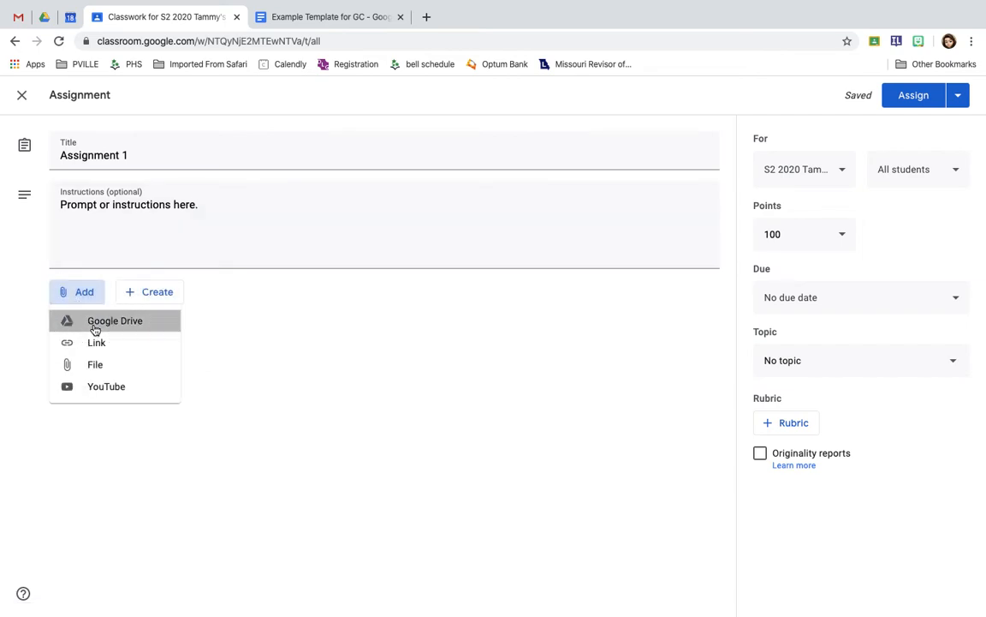
{"action": "left_click", "coordinate": [95, 326]}
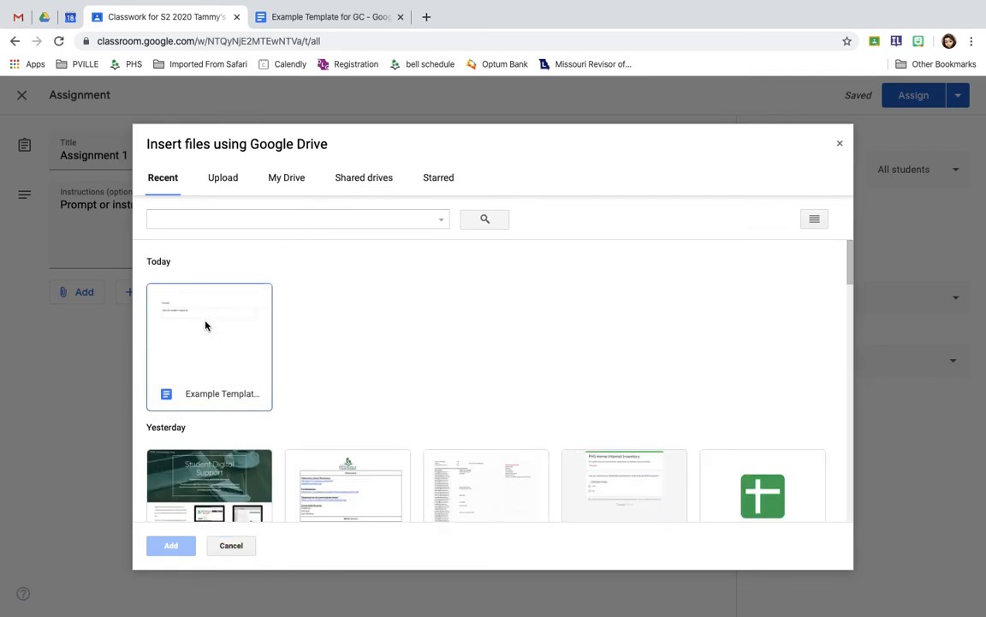
{"action": "left_click", "coordinate": [207, 330]}
{"action": "left_click", "coordinate": [171, 544]}
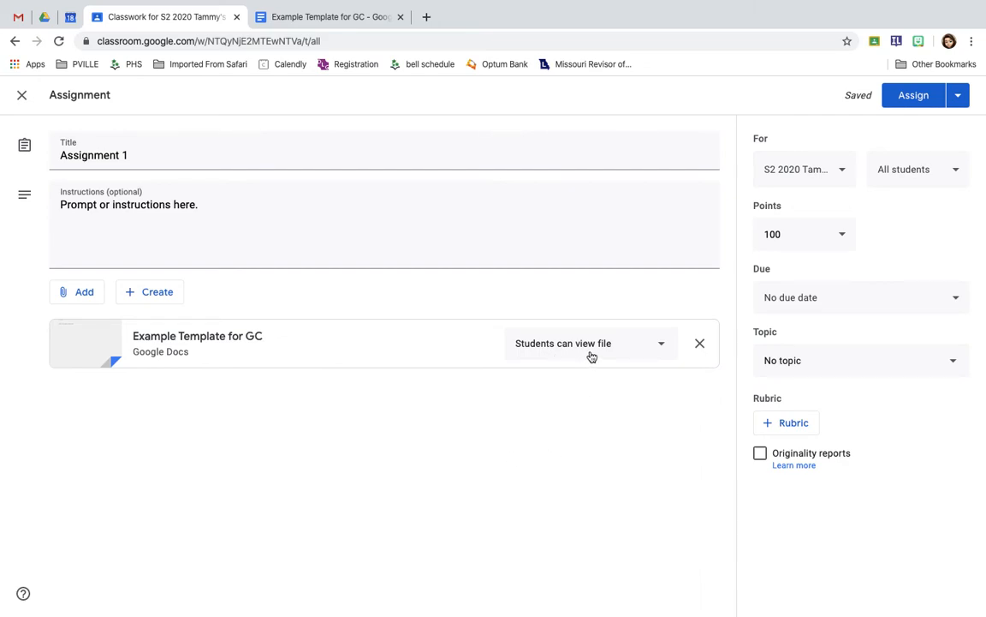
{"action": "left_click", "coordinate": [663, 347]}
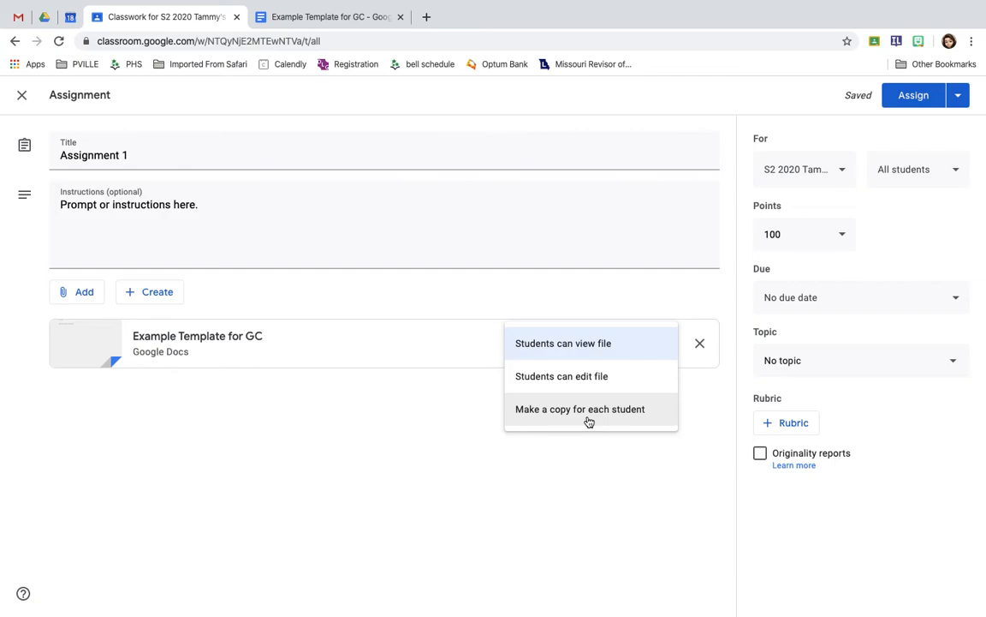
{"action": "left_click", "coordinate": [589, 419]}
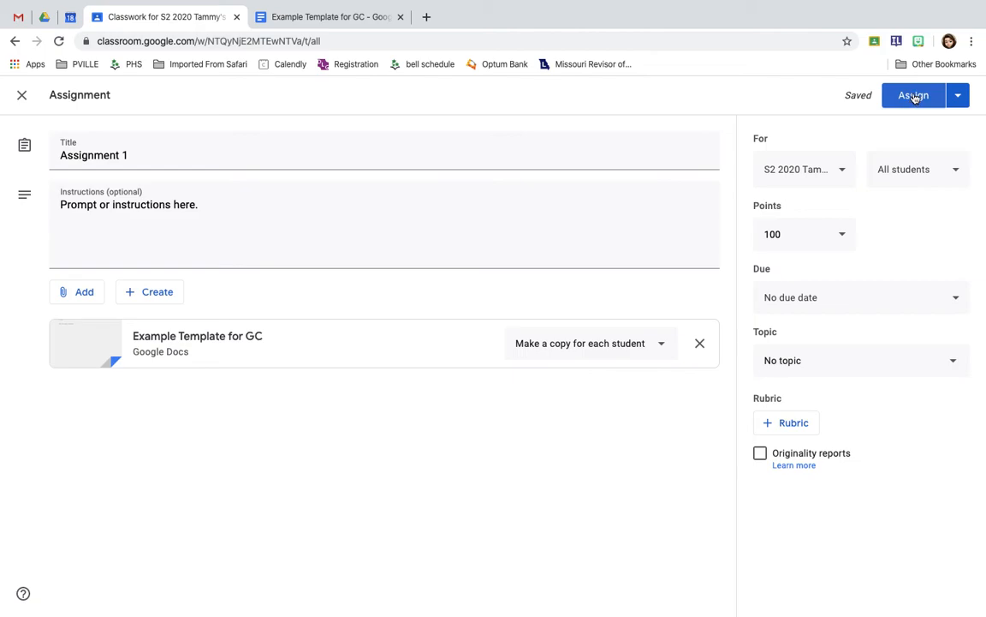
{"action": "left_click", "coordinate": [955, 96]}
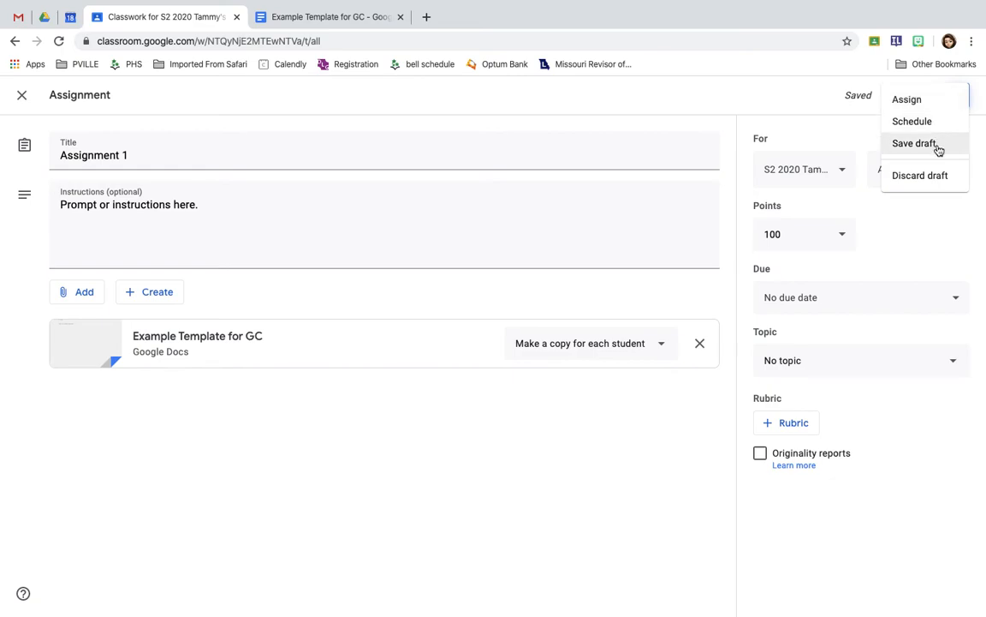
{"action": "left_click", "coordinate": [937, 130]}
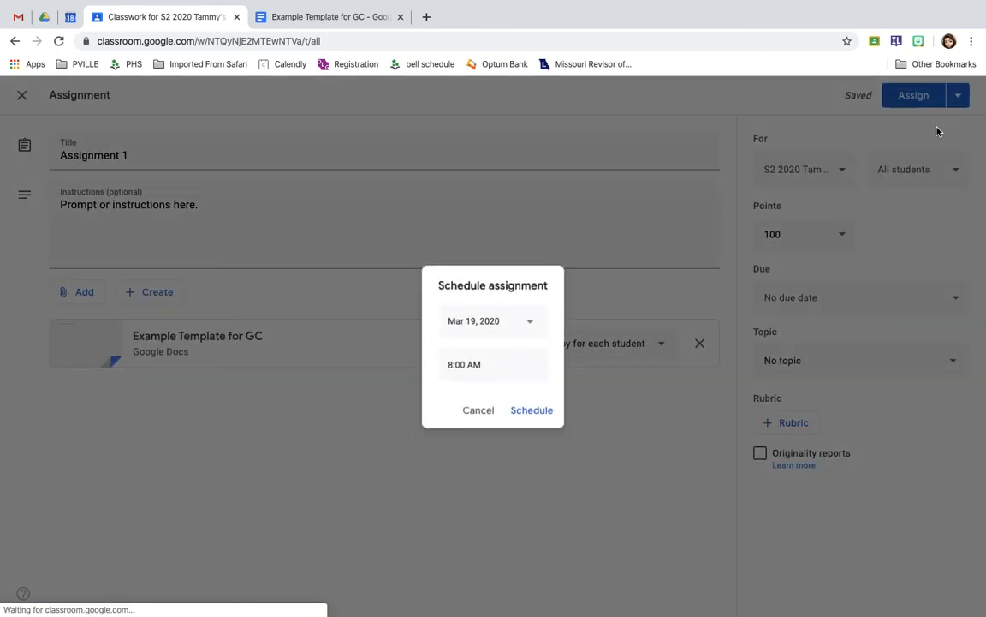
{"action": "left_click", "coordinate": [485, 410]}
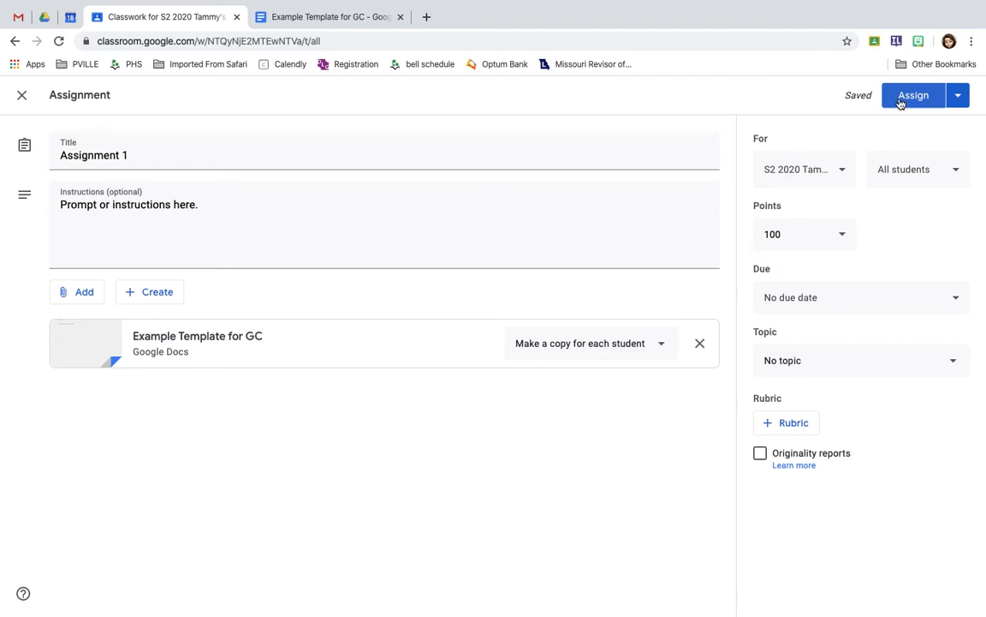
- Set the assignment's points to 5
{"action": "left_click", "coordinate": [841, 236]}
{"action": "left_click", "coordinate": [800, 276]}
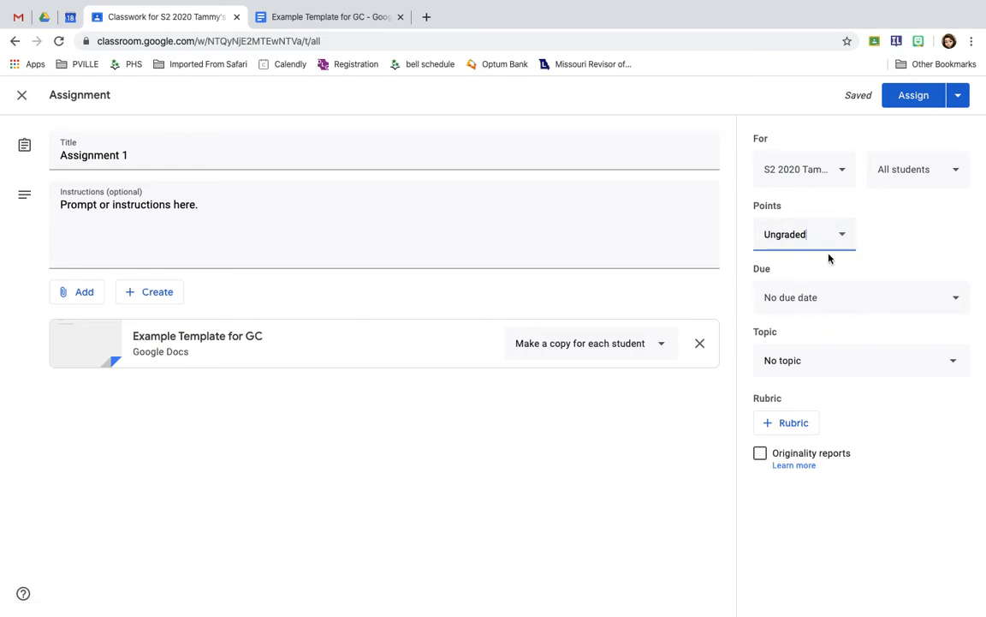
{"action": "double_click", "coordinate": [758, 233]}
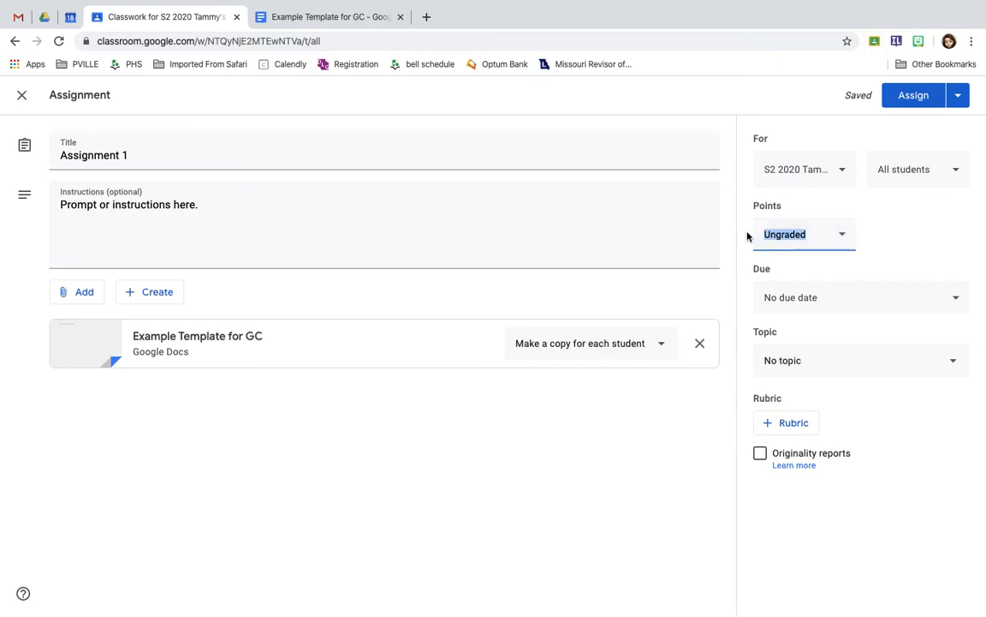
{"action": "type", "text": "5"}
{"action": "left_click", "coordinate": [859, 238]}
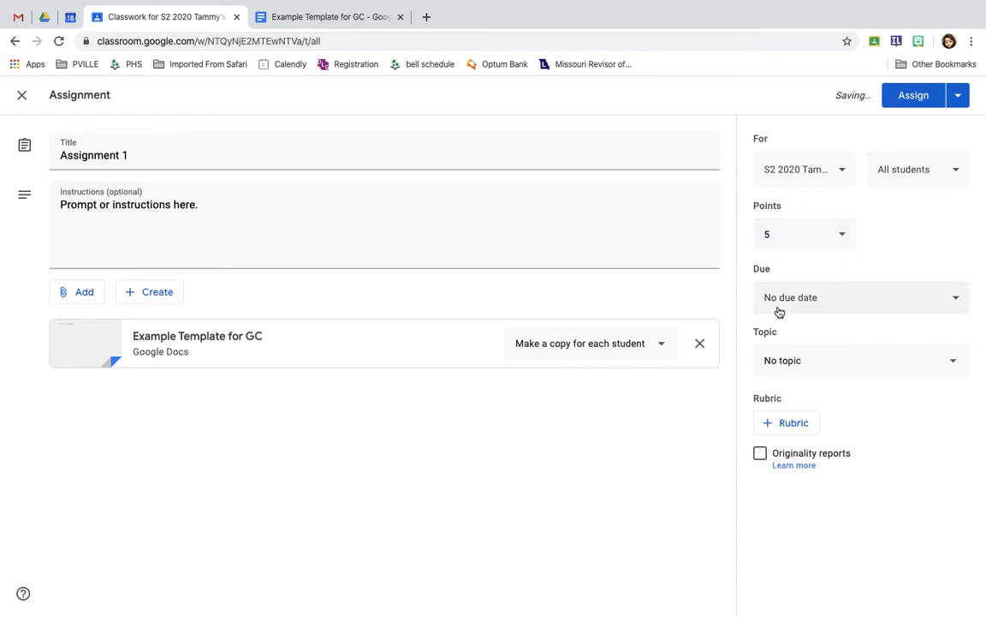
- Set the assignment's due date to Friday, March 20, 2020 and its topic to March 18-March 20
{"action": "left_click", "coordinate": [955, 299]}
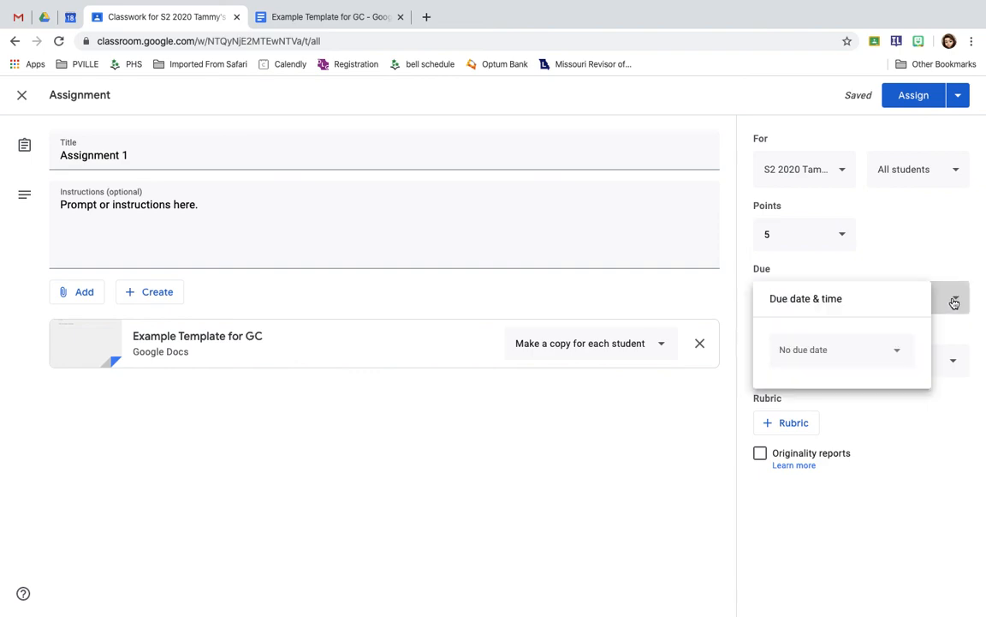
{"action": "left_click", "coordinate": [848, 352]}
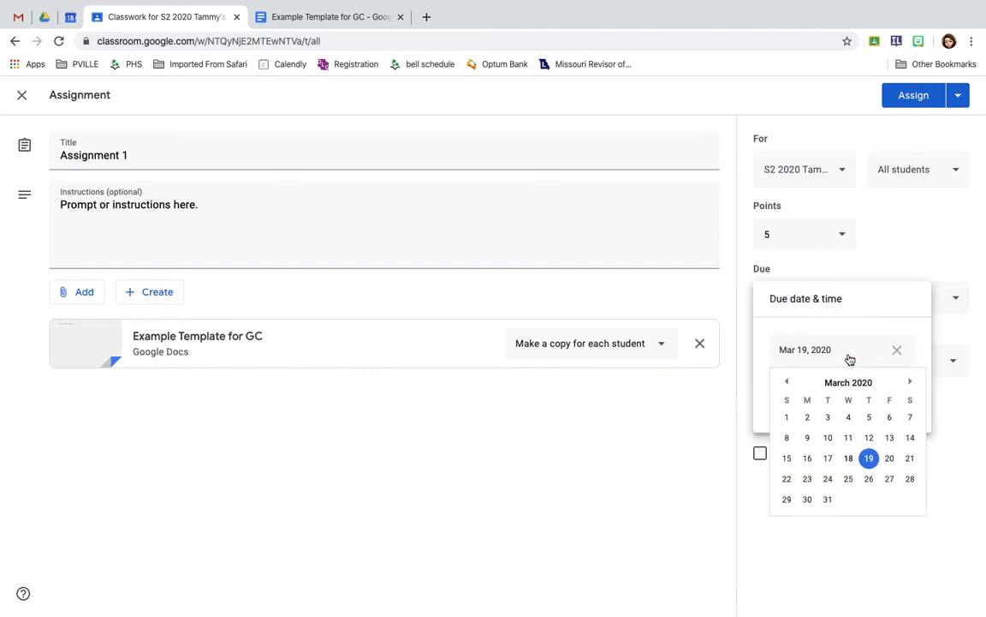
{"action": "left_click", "coordinate": [889, 459]}
{"action": "left_click", "coordinate": [863, 494]}
{"action": "left_click", "coordinate": [786, 367]}
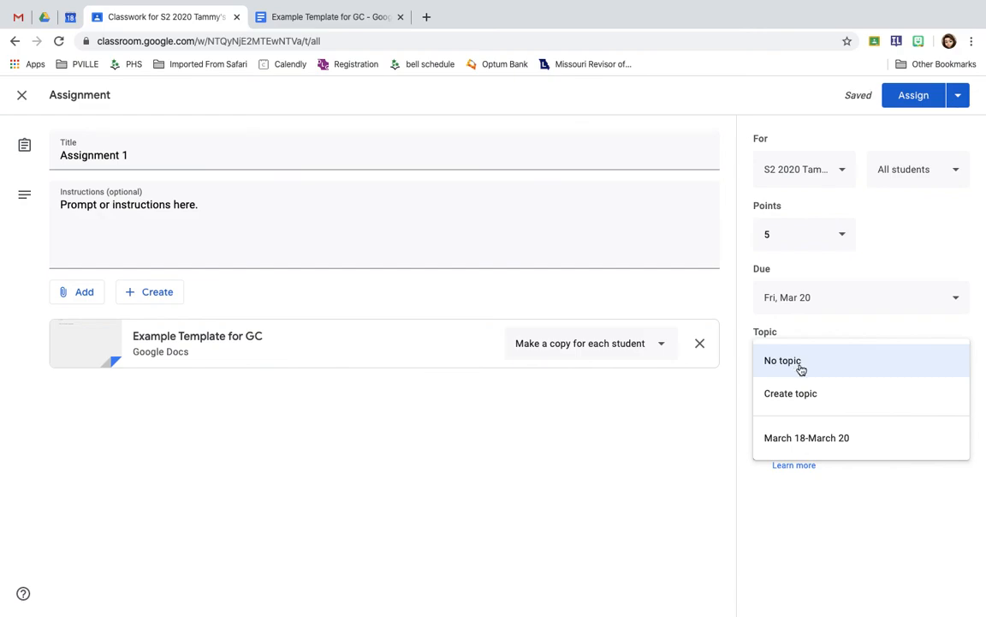
{"action": "left_click", "coordinate": [808, 439]}
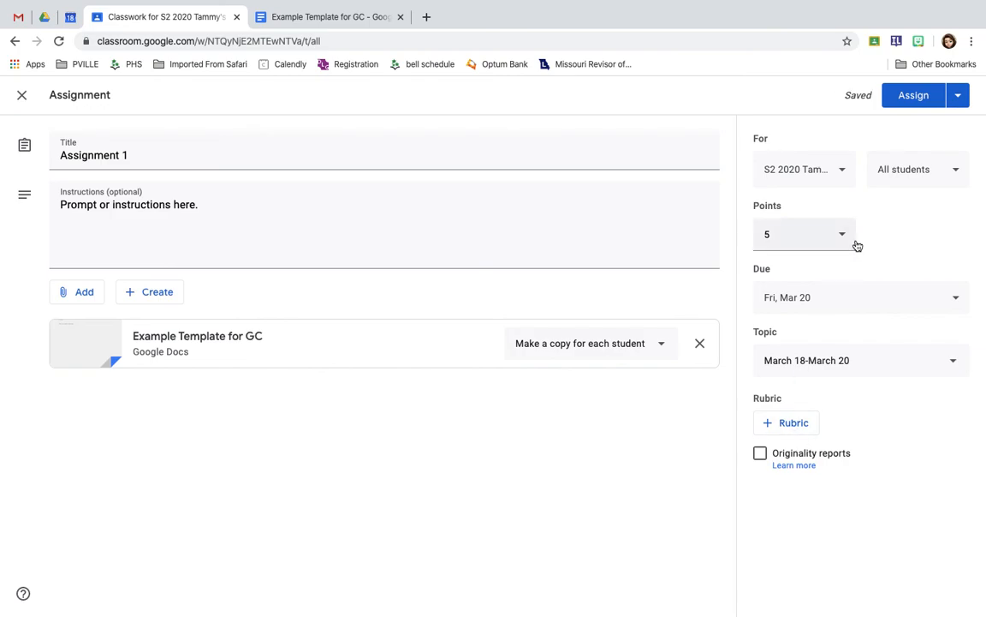
- Assign Assignment 1 to all students, check its post in the class stream, and return to the classwork
{"action": "left_click", "coordinate": [914, 95]}
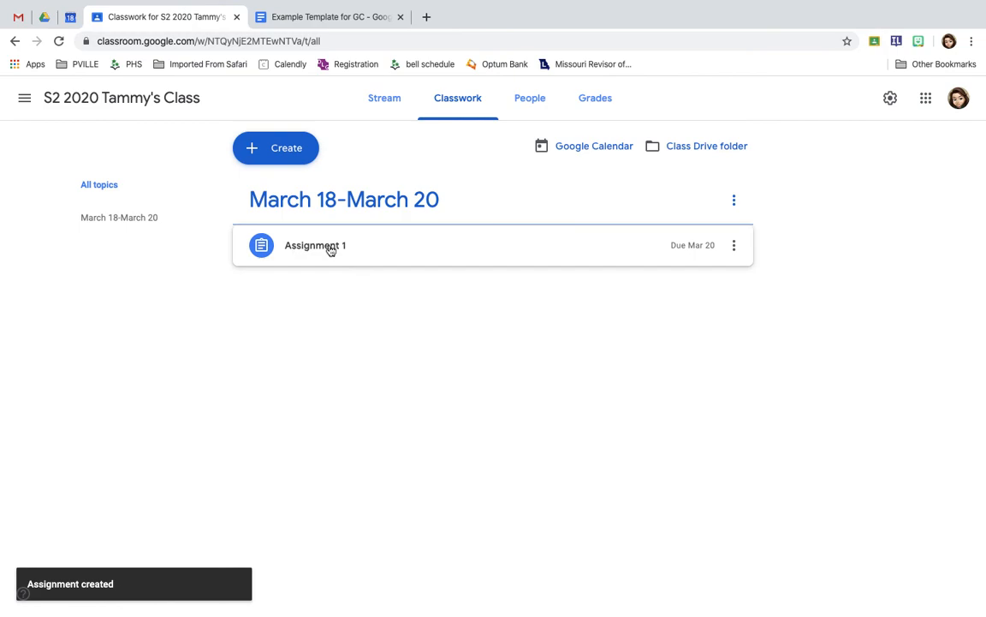
{"action": "left_click", "coordinate": [382, 104]}
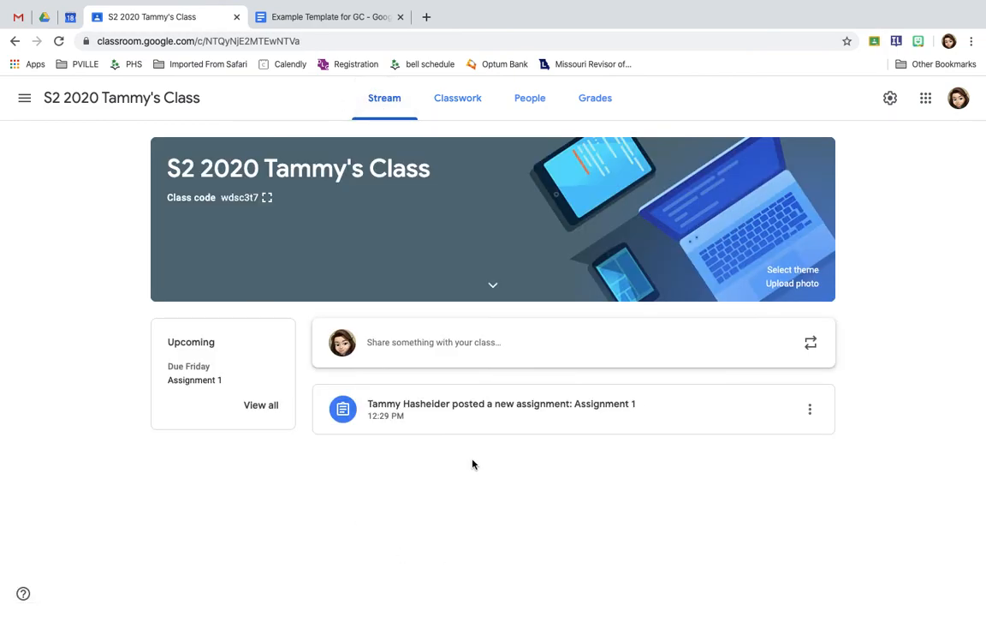
{"action": "left_click", "coordinate": [459, 102]}
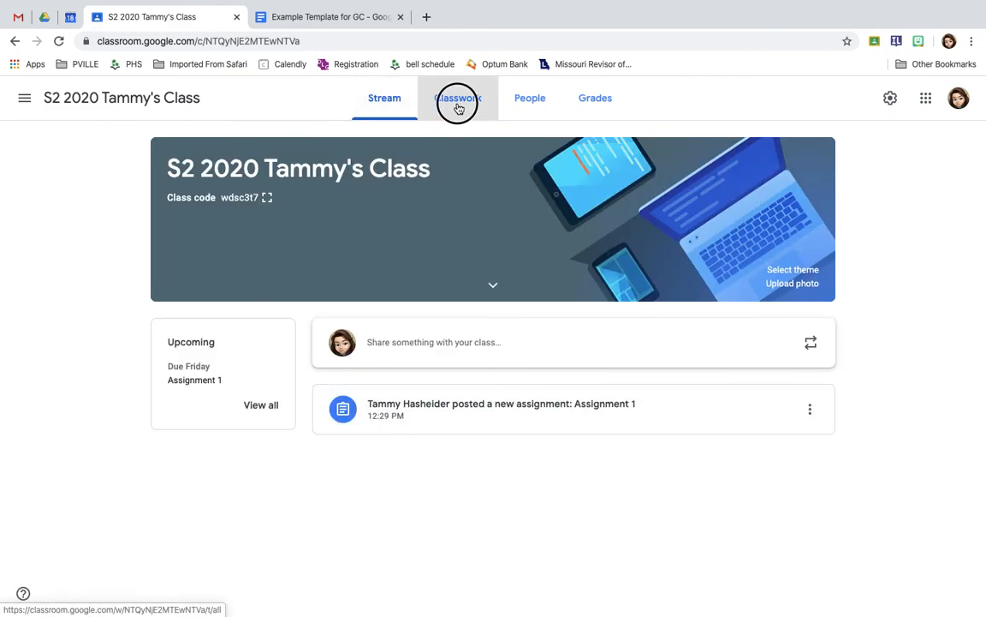